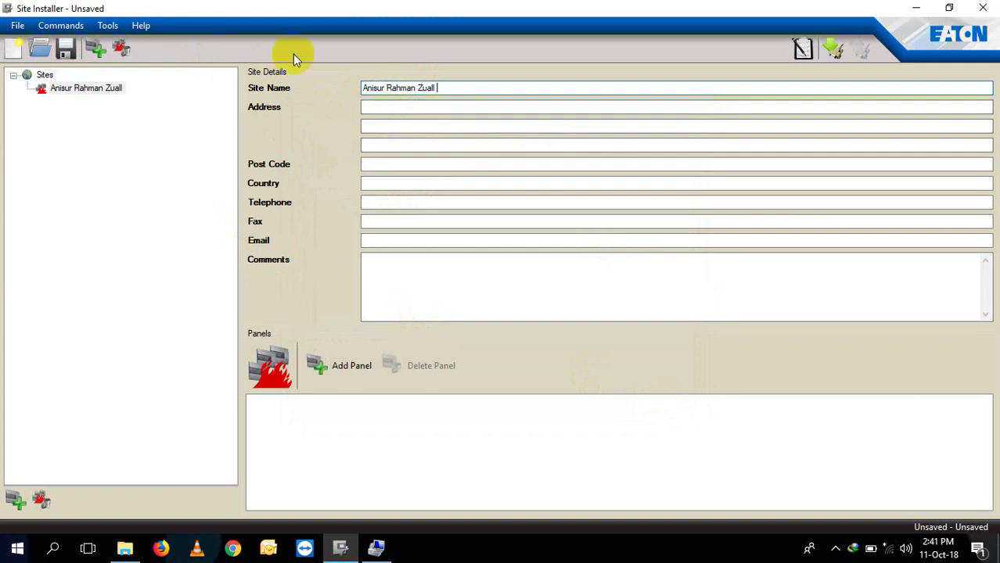
Retrieve the programme from the DF6000 panel and select the new Floor Plans entry
left_click(60, 25)
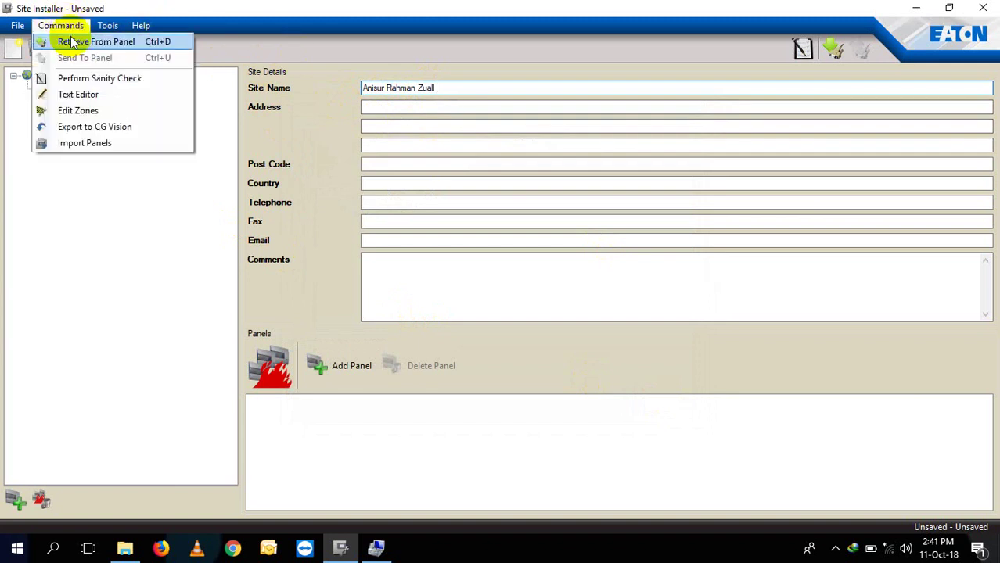
left_click(70, 40)
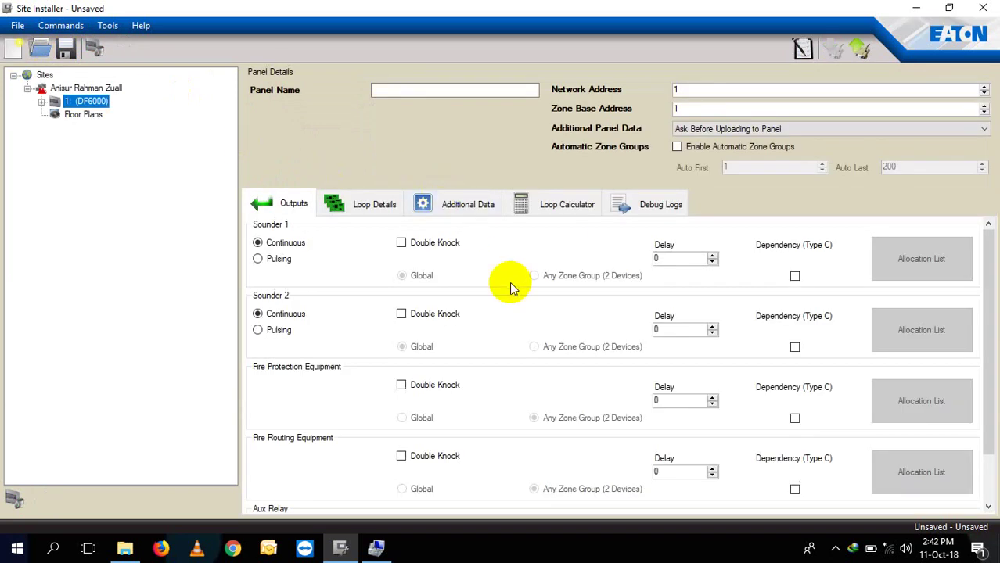
left_click(64, 115)
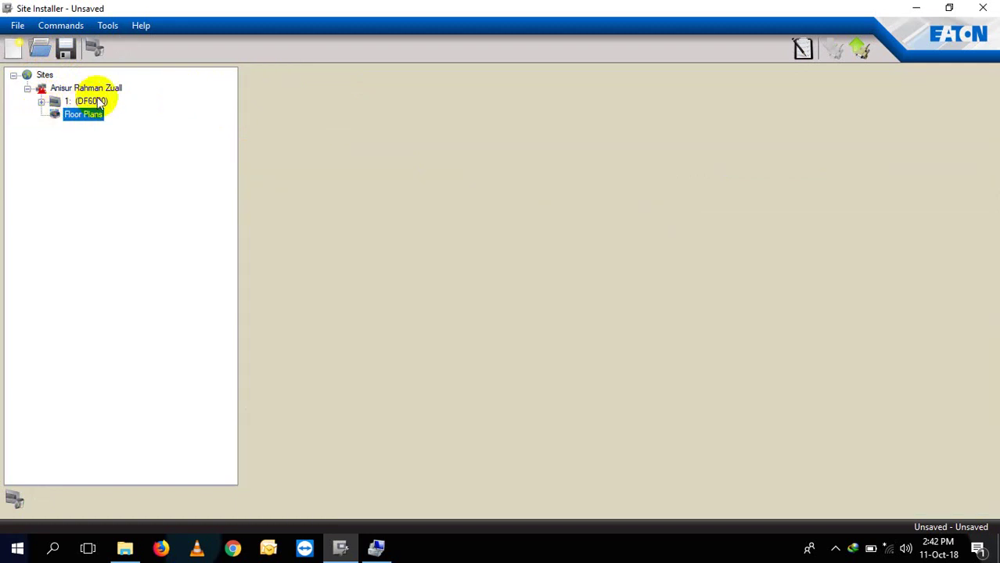
Expand panel 1: (DF6000) and view the device grids on Loops 1, 2, 3 and 4
left_click(41, 102)
left_click(89, 115)
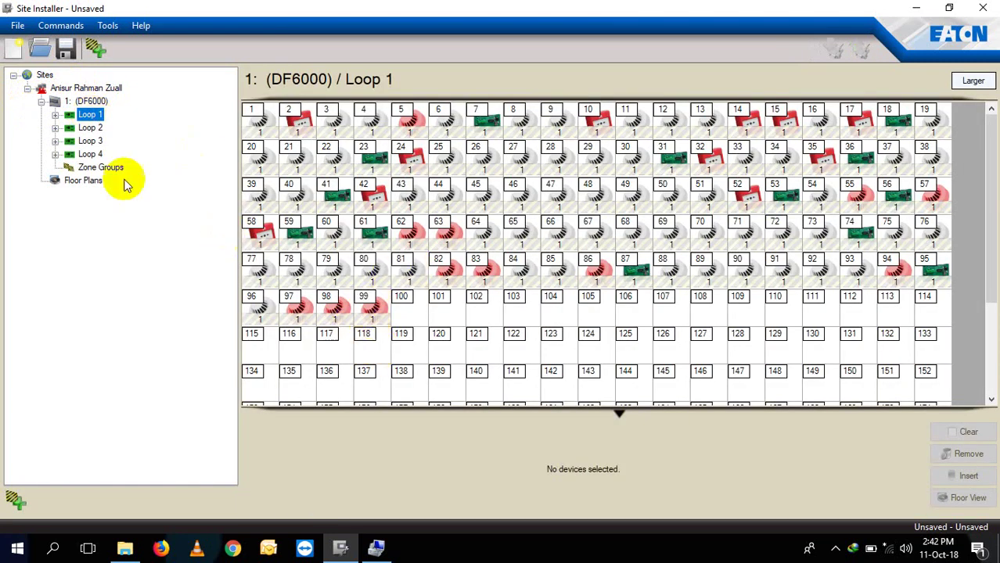
left_click(89, 141)
left_click(89, 128)
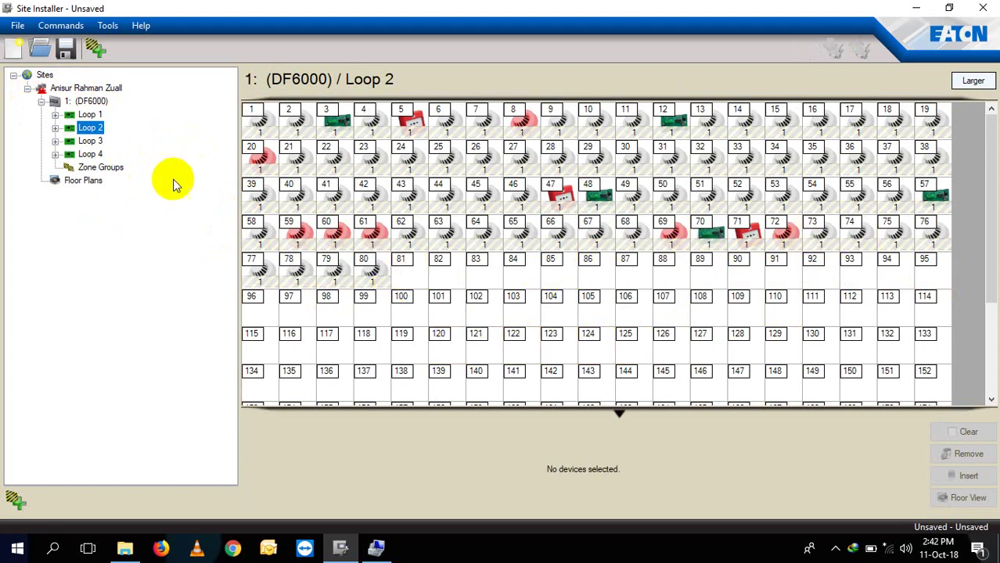
left_click(90, 141)
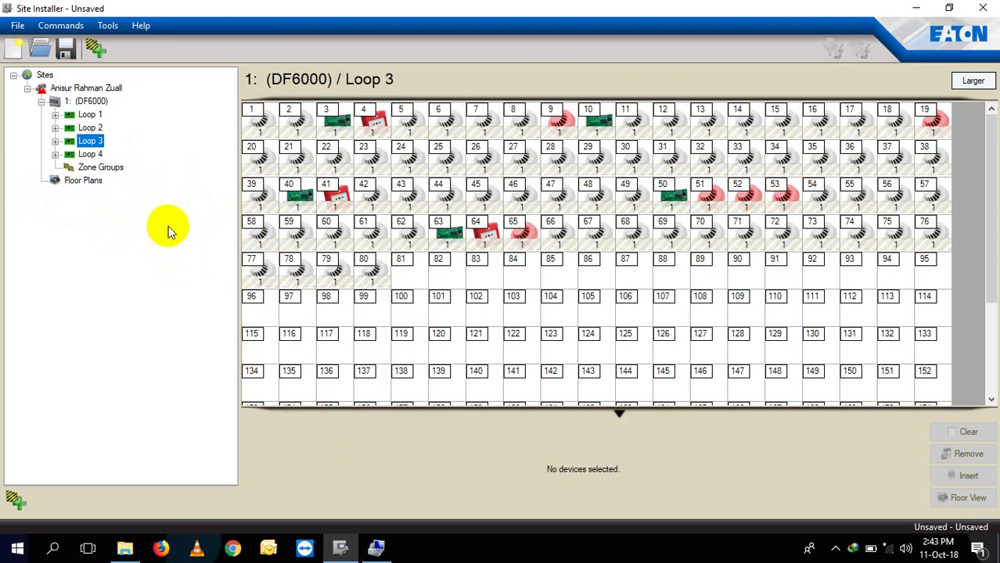
left_click(89, 154)
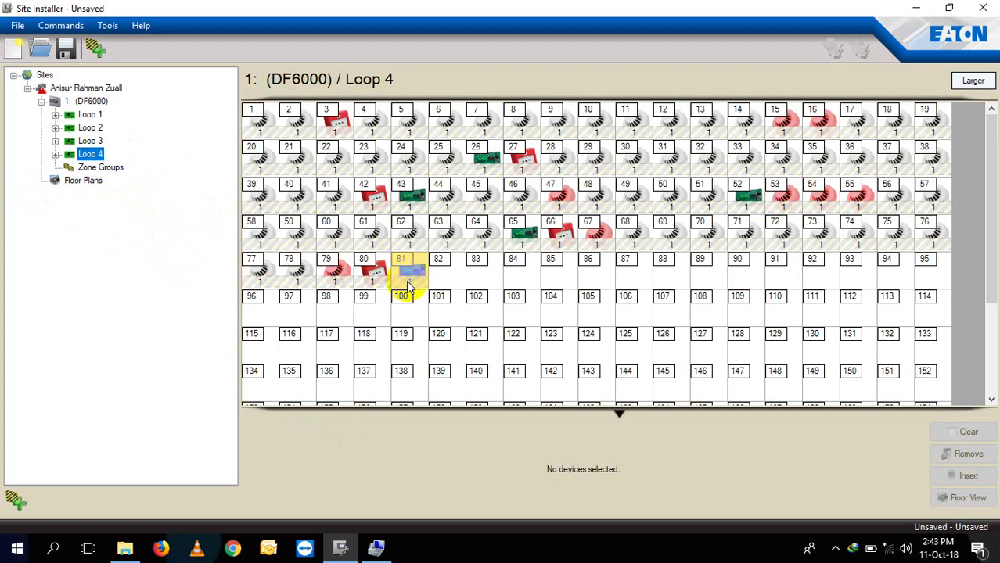
left_click(407, 287)
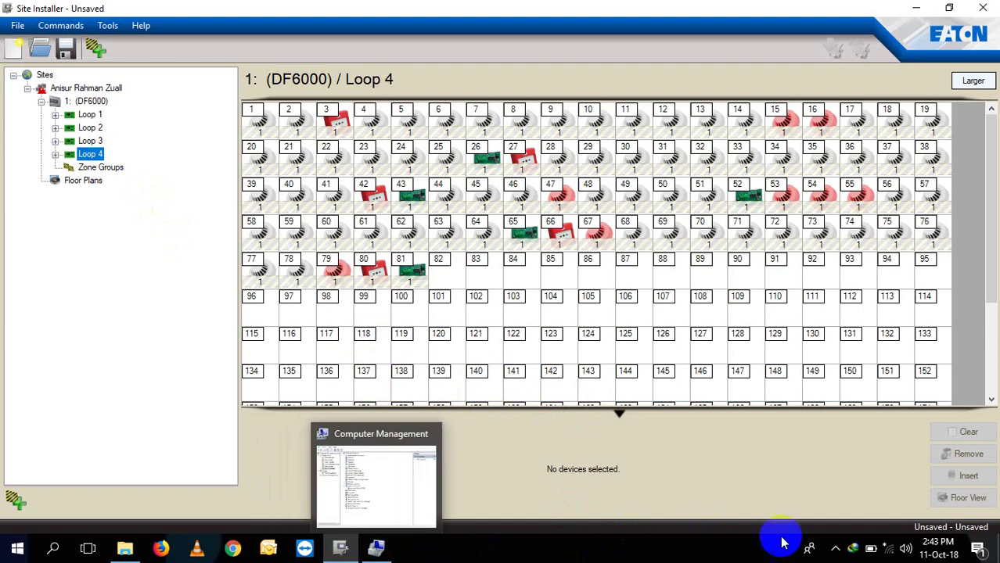
Select and delete the existing site name
left_click(835, 548)
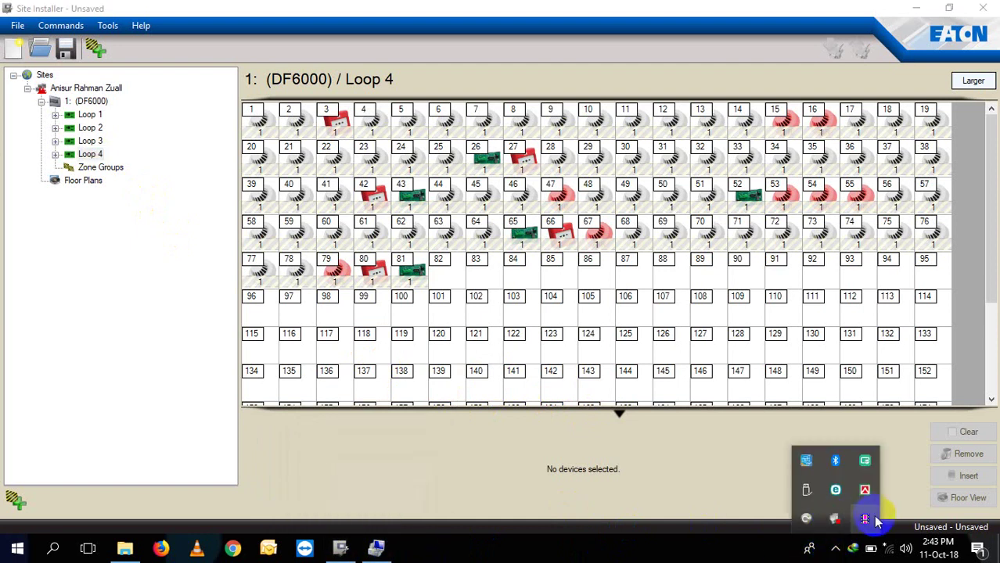
right_click(865, 519)
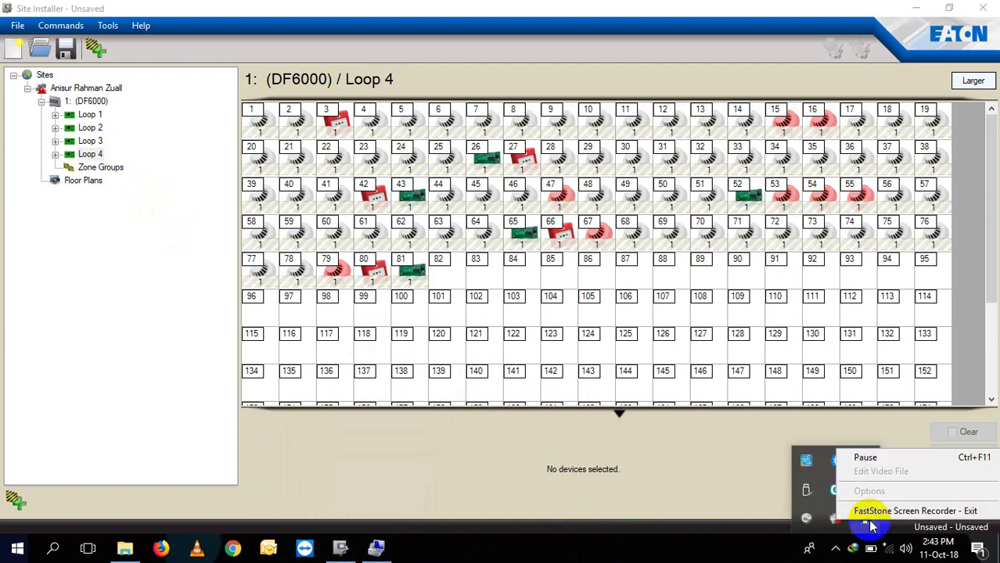
left_click(860, 458)
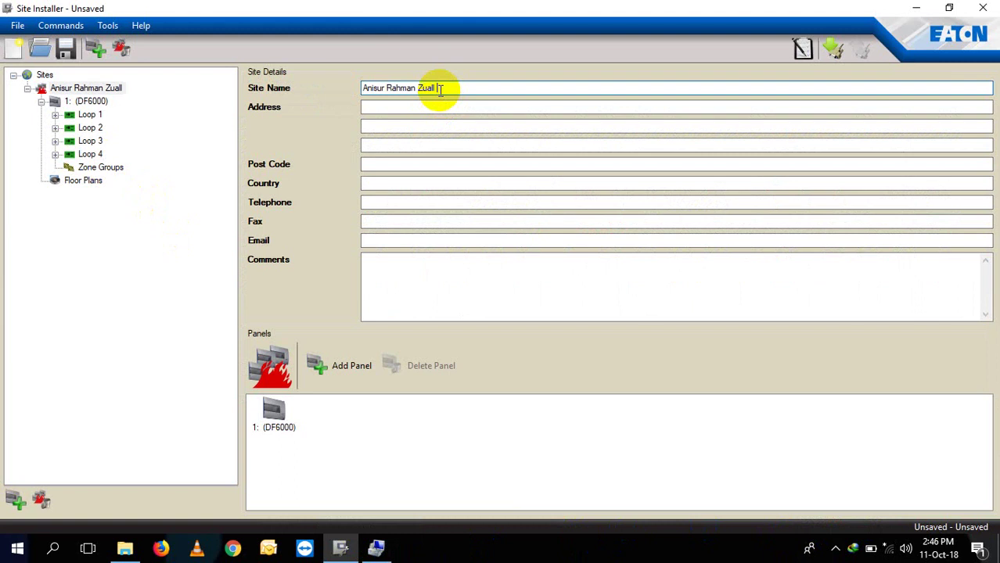
key("ctrl+a")
key("BackSpace")
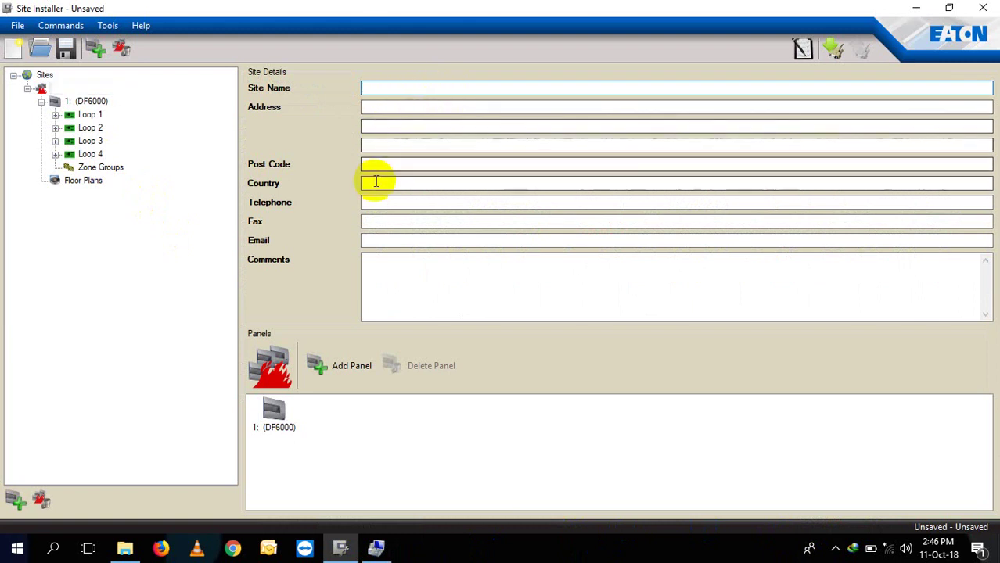
Put the previous name in Comments and name the site 'Cross Line Apperals Woven Ltd'
left_click(376, 260)
type("Anisur Rahman Zuall")
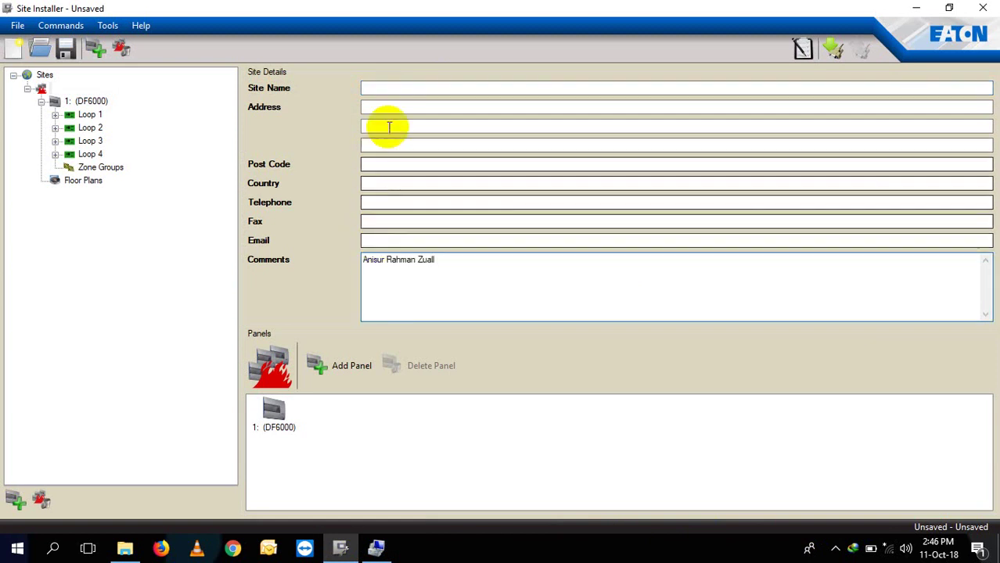
left_click(376, 89)
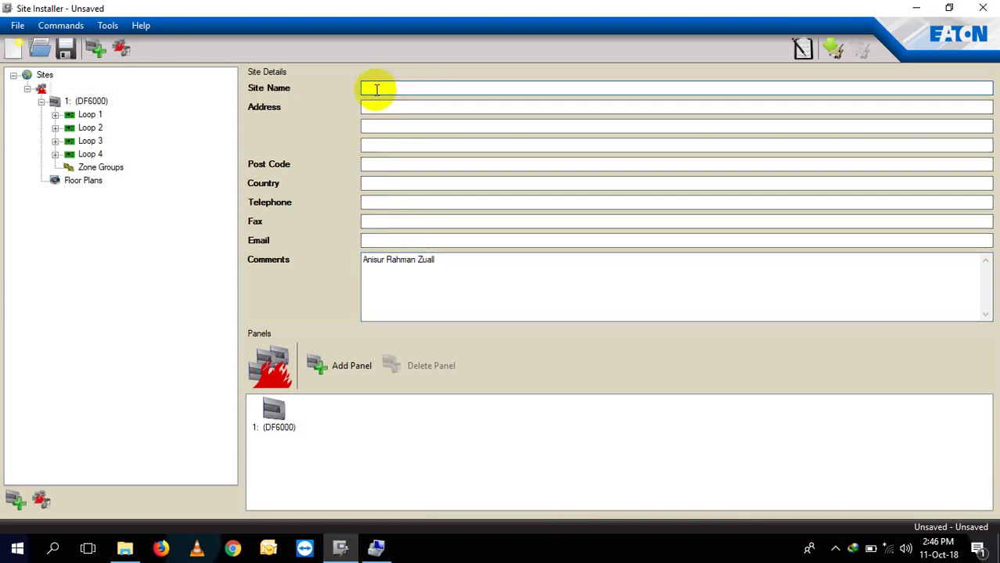
type("Cross Line ")
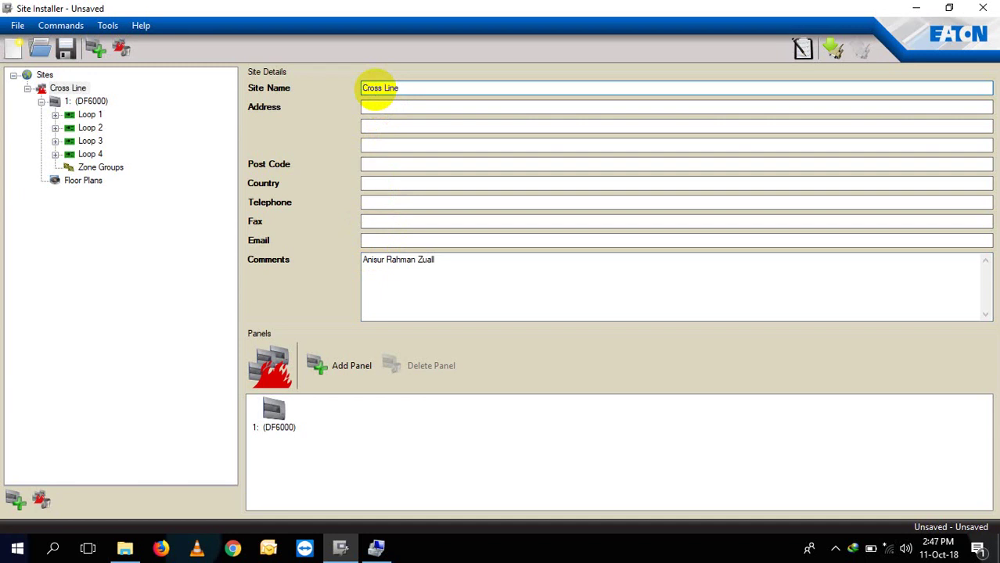
type("Apperals W")
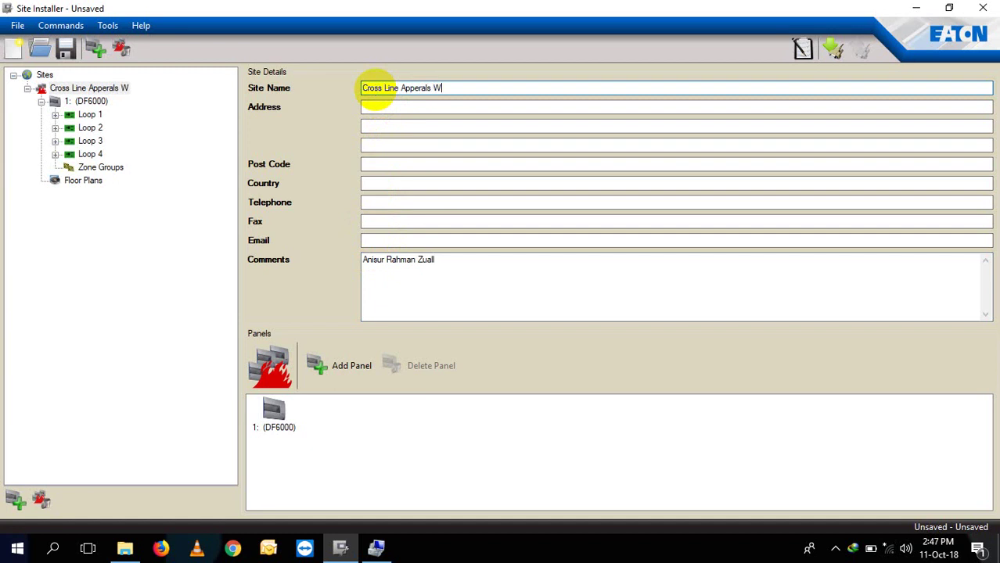
type("oven Ltd")
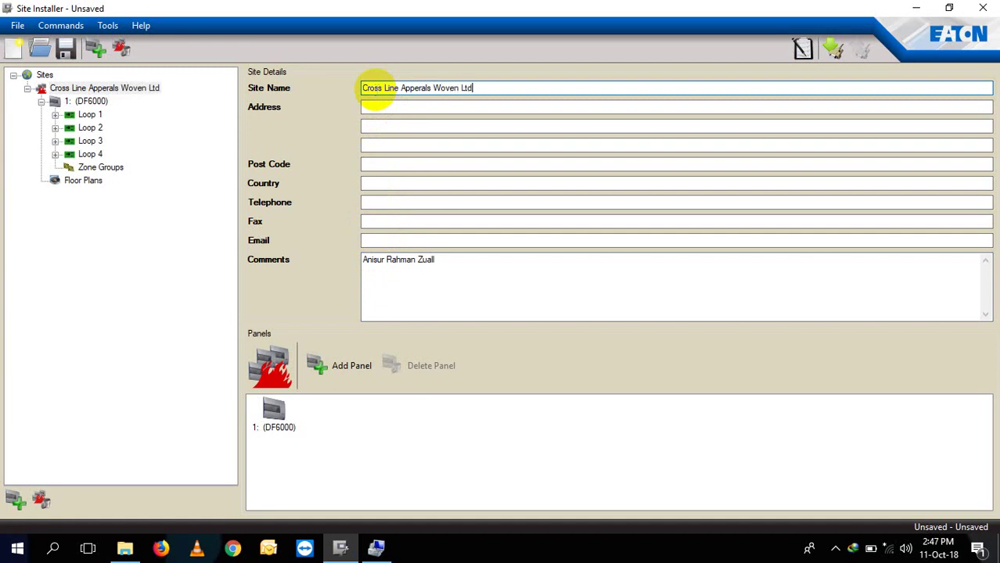
left_click(381, 111)
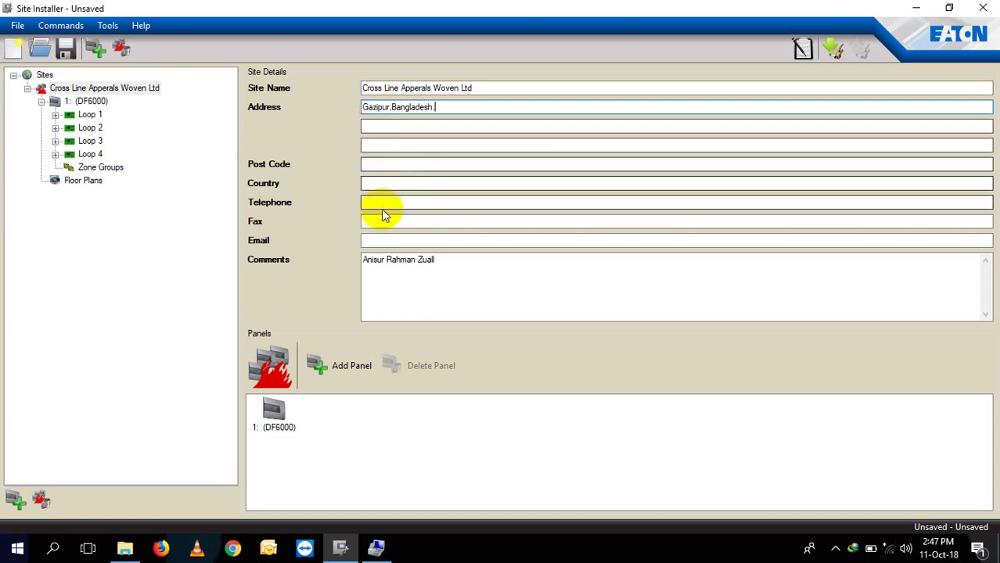
left_click(14, 26)
In Signal (F:) > Cross Line File, create a new folder named Programm File
left_click(40, 95)
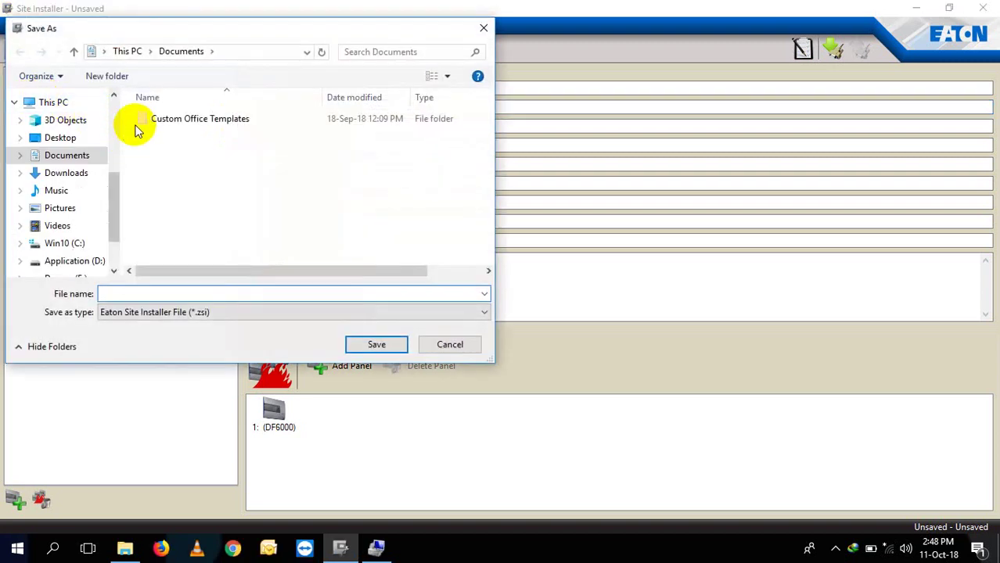
left_click_drag(112, 186, 82, 241)
left_click(82, 240)
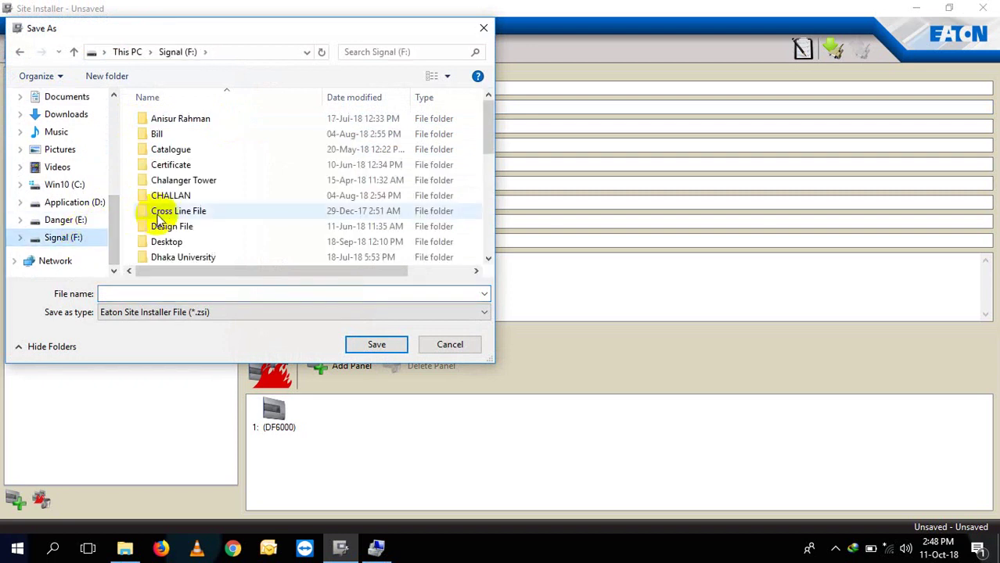
double_click(208, 216)
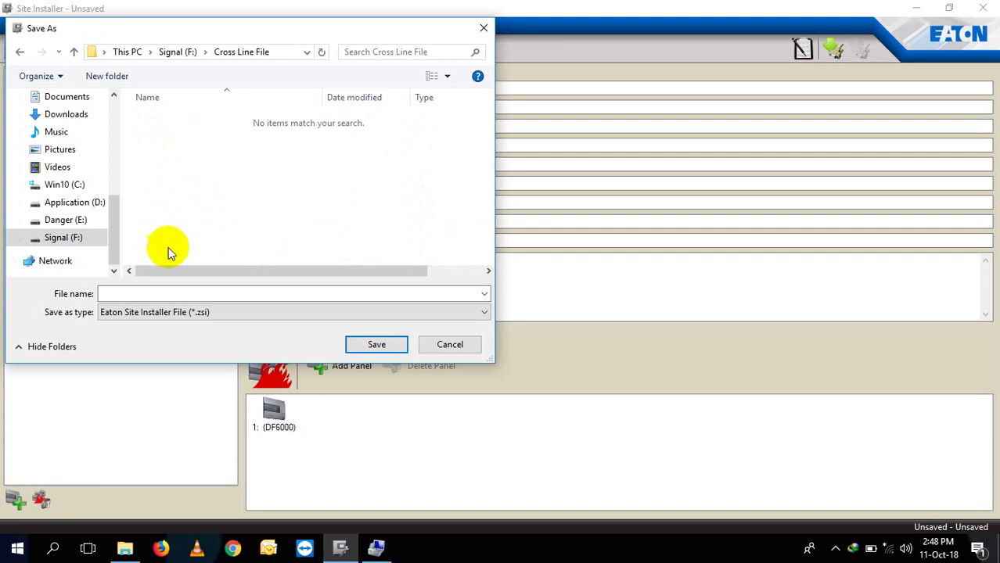
right_click(267, 129)
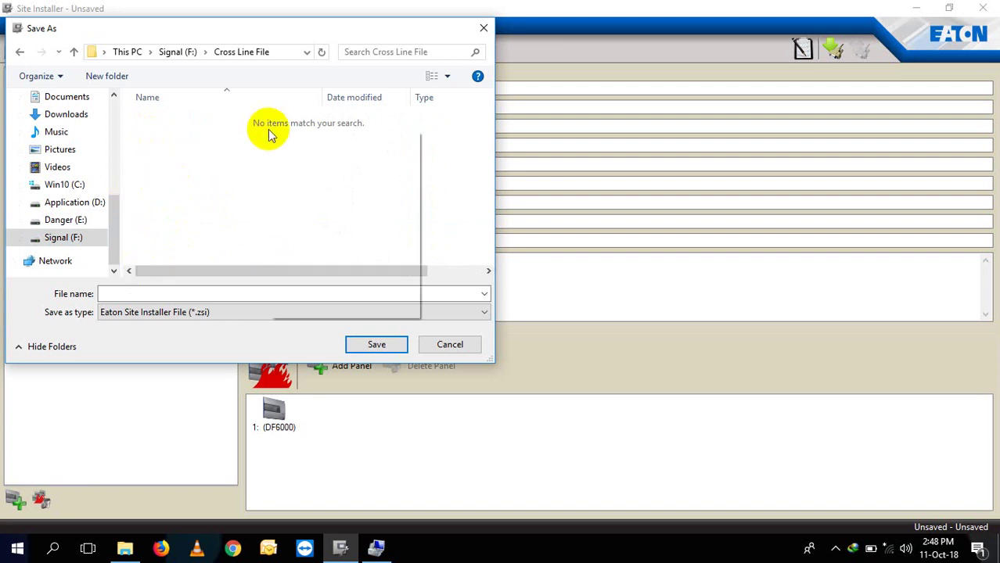
left_click(406, 286)
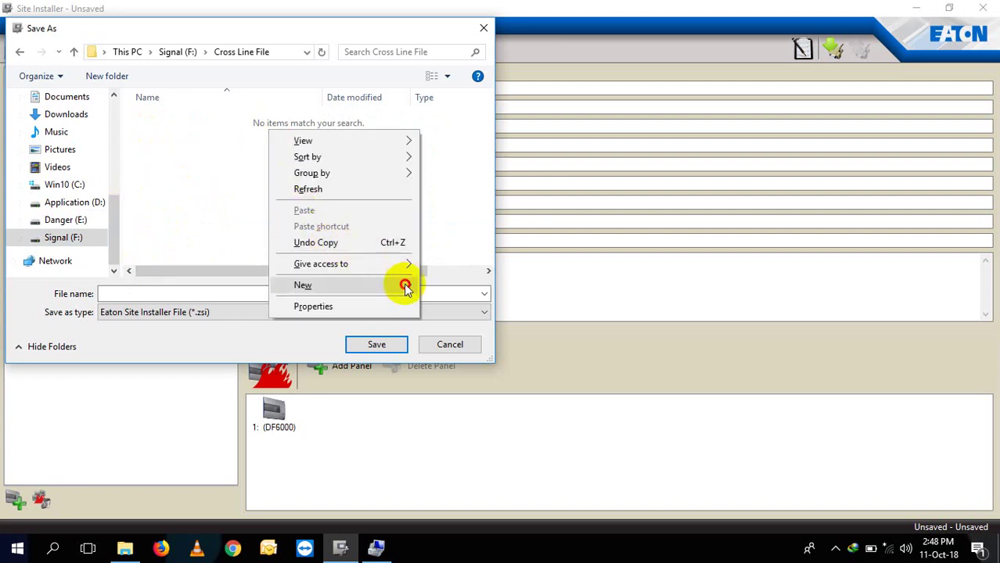
left_click(456, 286)
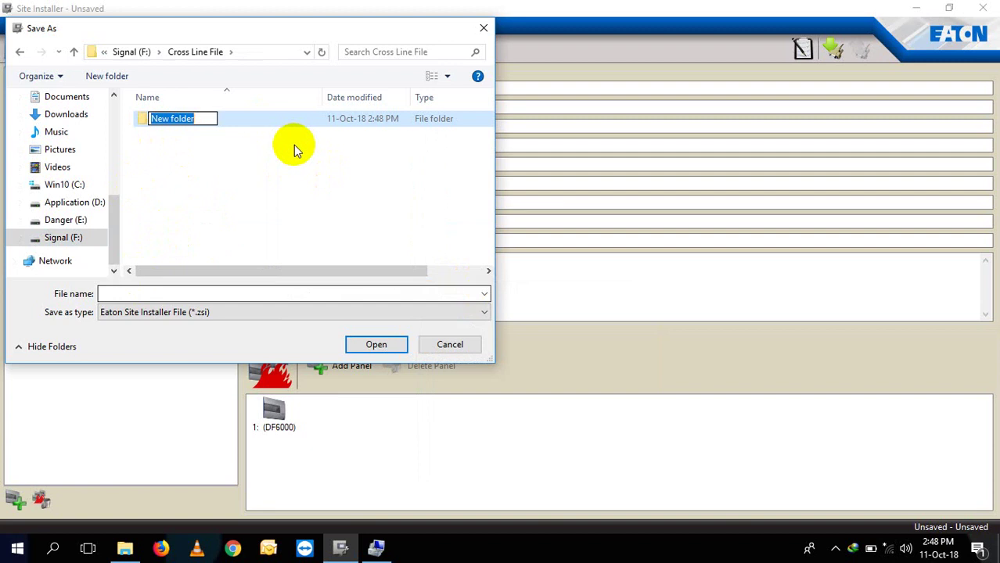
type("rogramm")
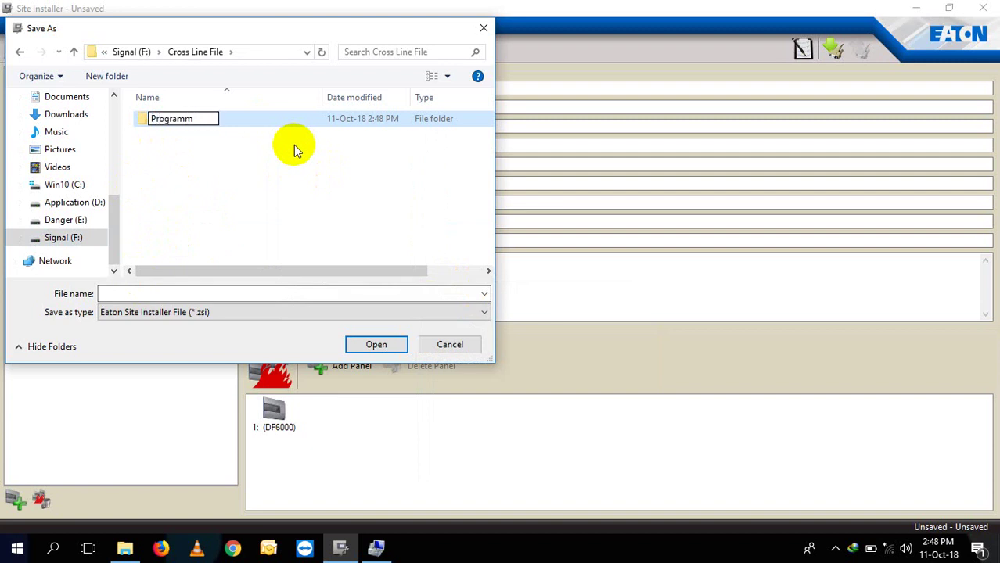
type(" File")
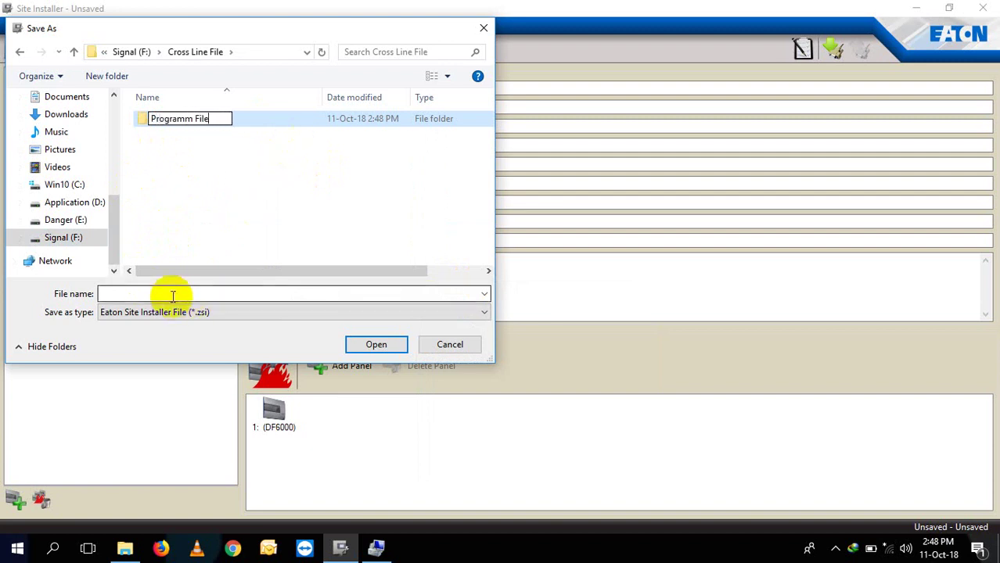
left_click(296, 118)
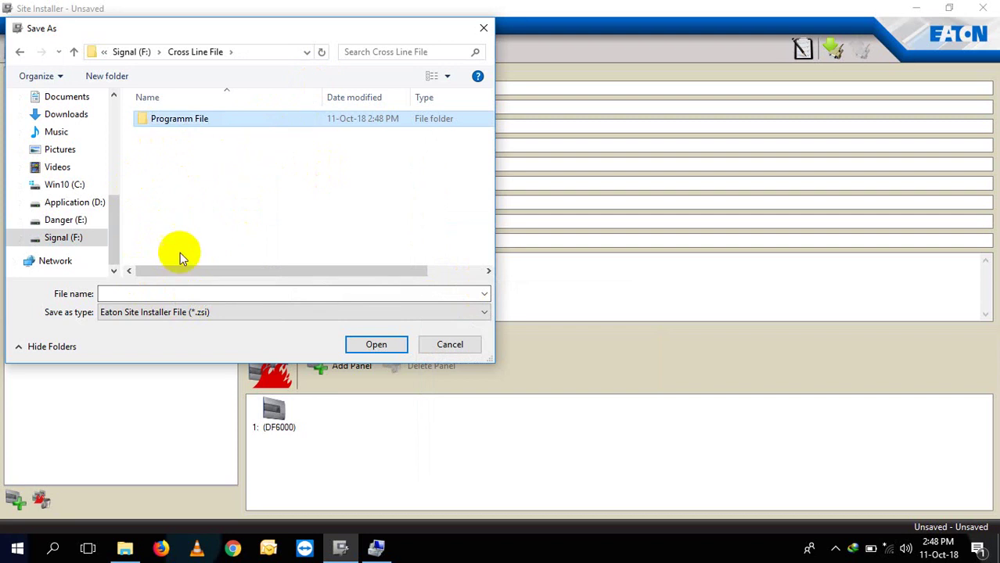
Save the site programme as Programm11-10-18
left_click(168, 294)
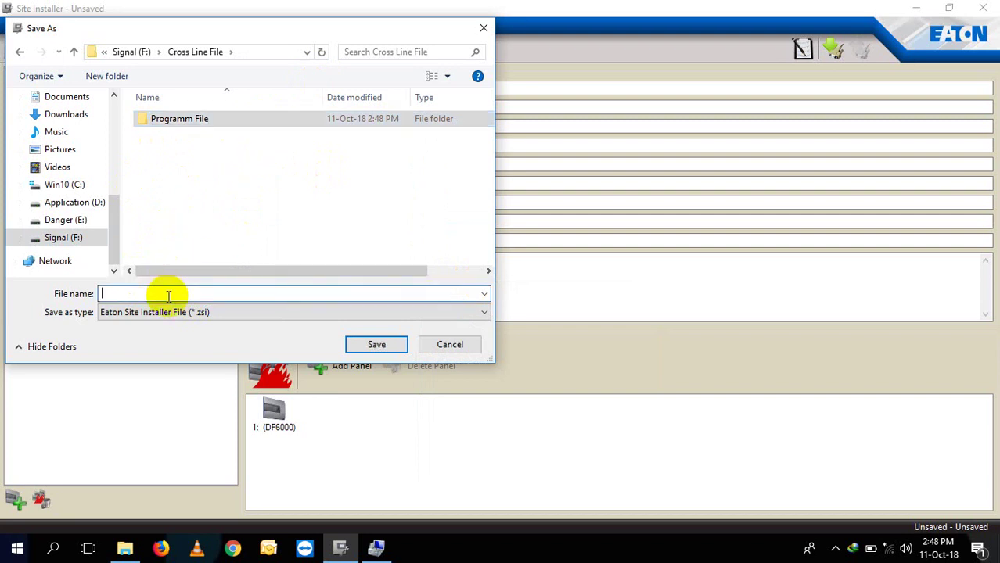
type("P")
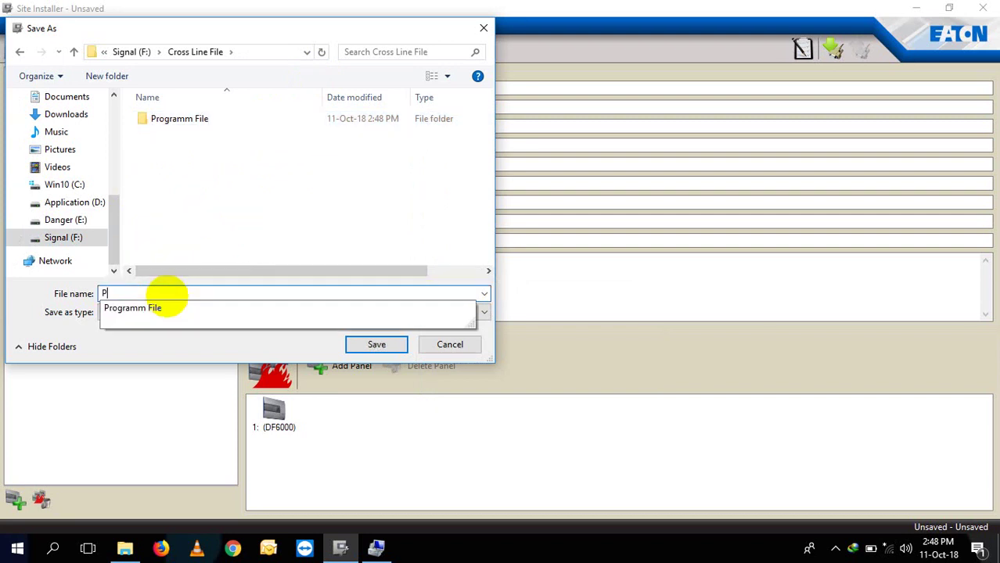
type("rogramm11")
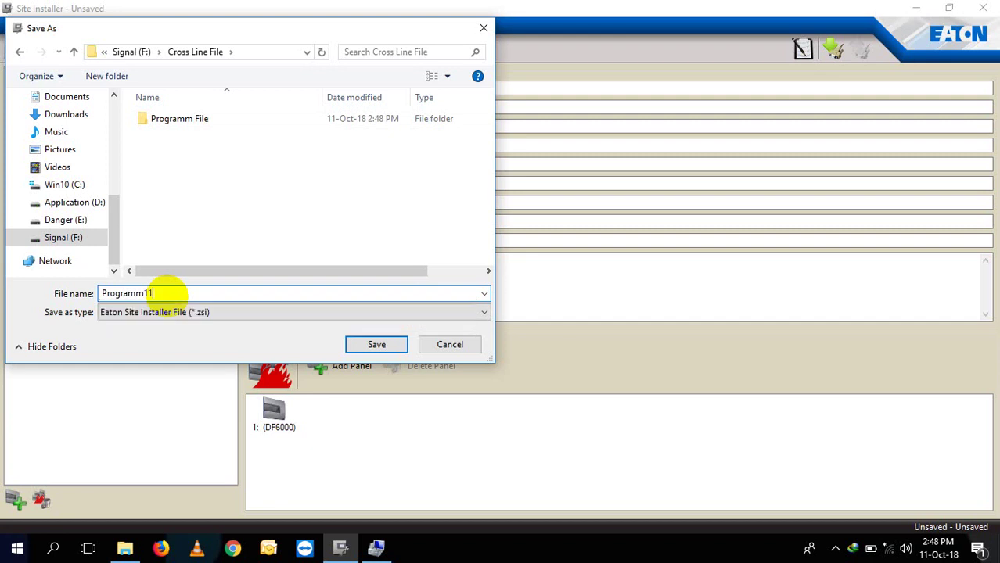
type("-10-18")
left_click(375, 345)
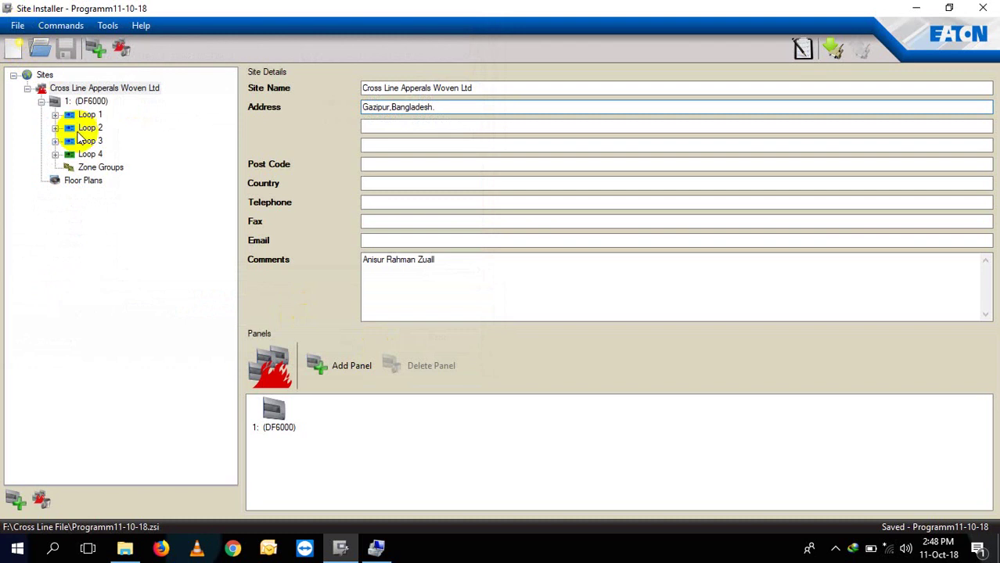
Show the Loop 1 device grid of panel 1: (DF6000), addresses 1 to 99
left_click(16, 25)
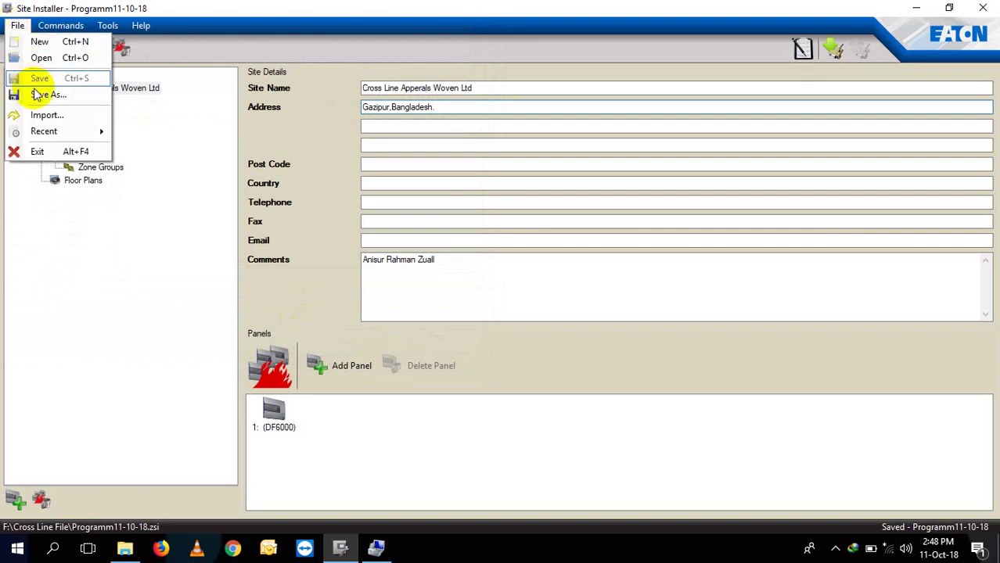
left_click(157, 155)
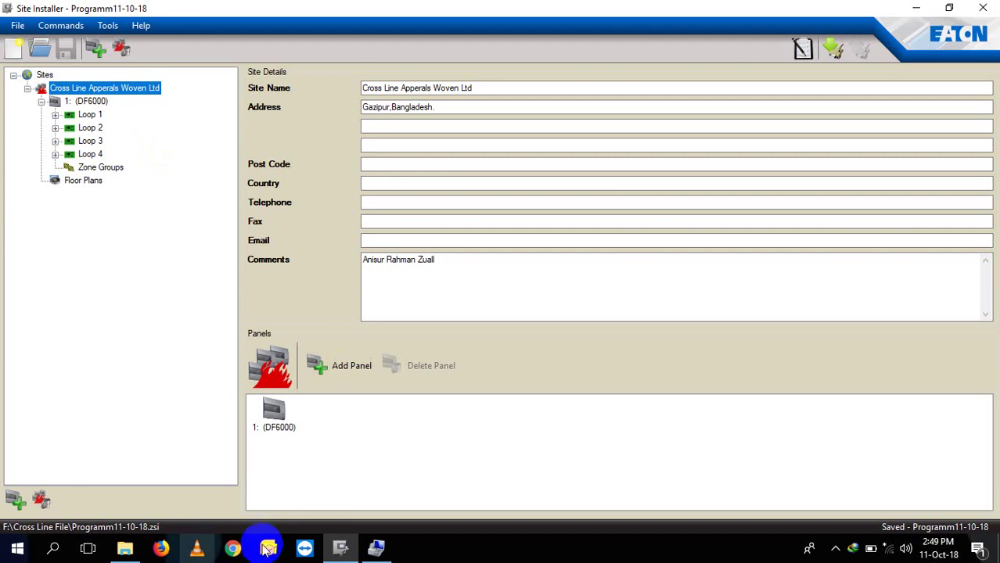
left_click(852, 551)
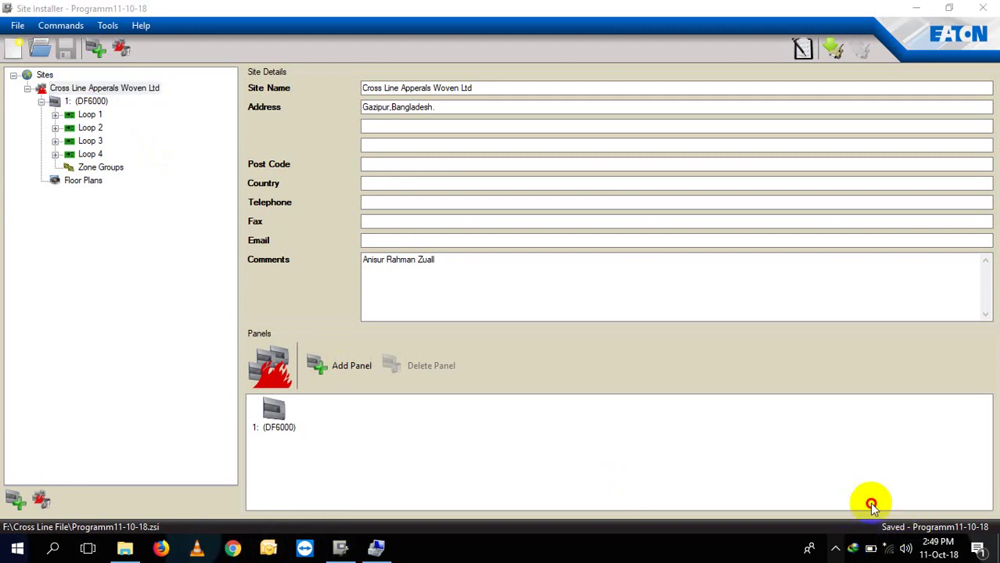
left_click(837, 550)
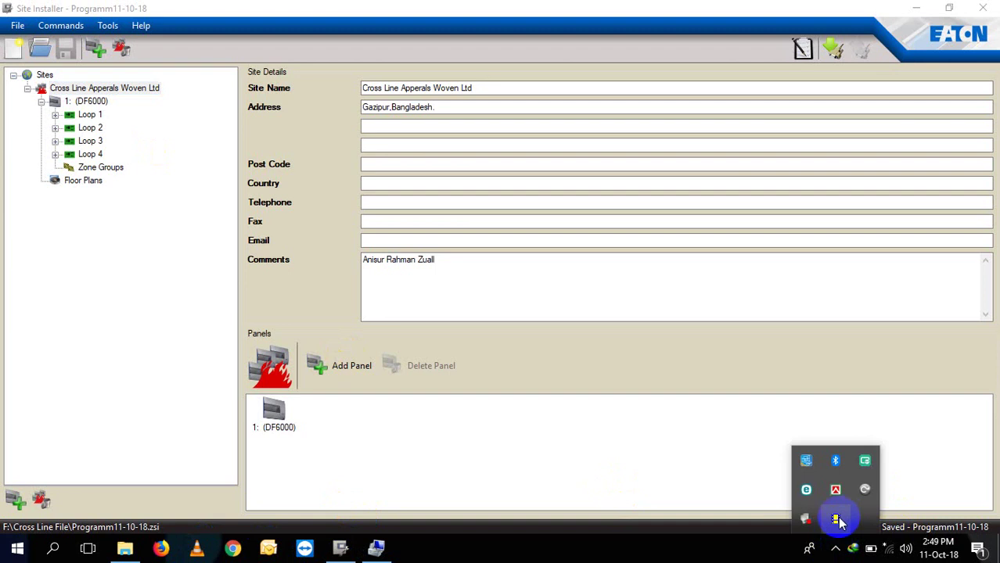
left_click(837, 519)
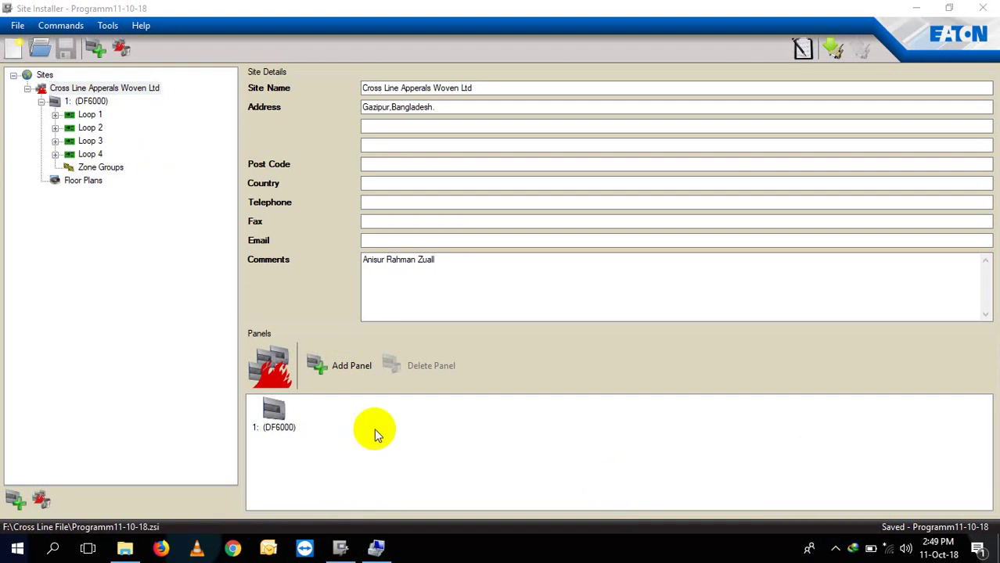
left_click(836, 547)
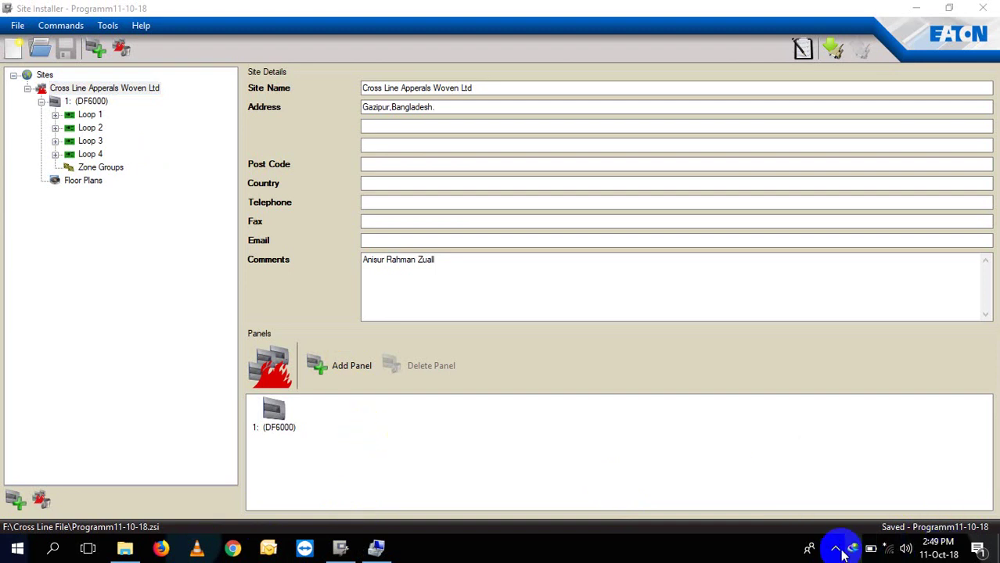
left_click(834, 519)
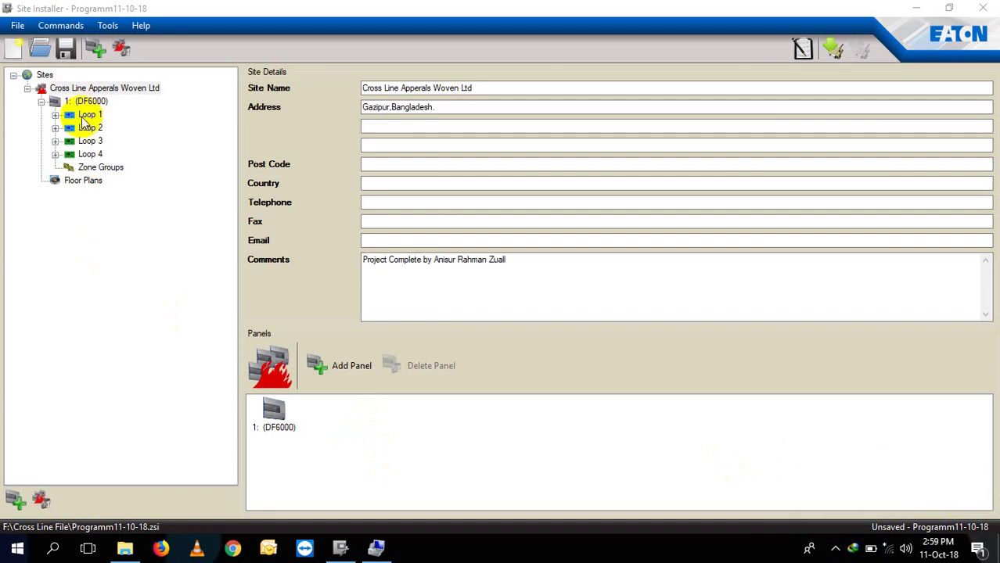
left_click(85, 117)
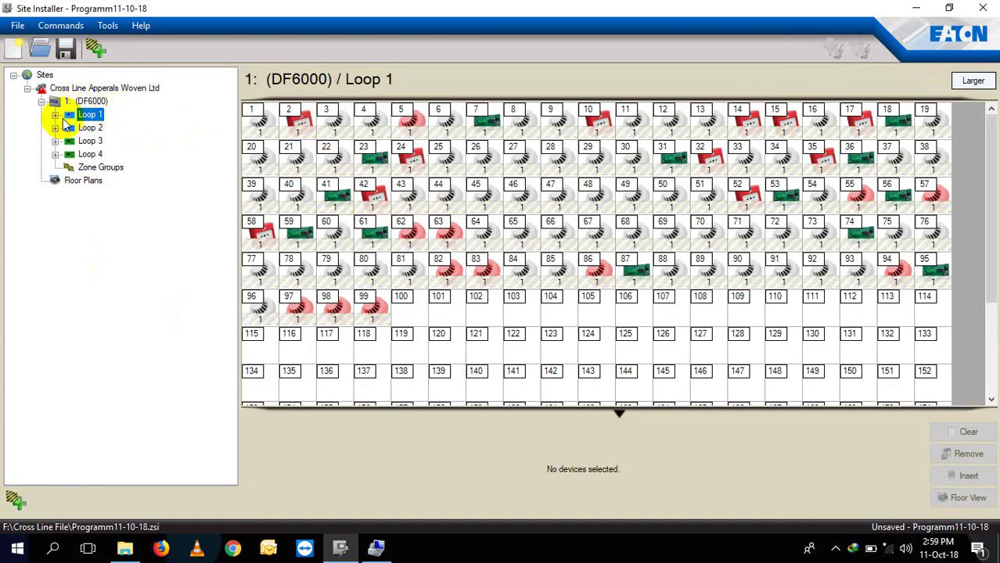
Open Loop 1's Text Manager, then minimise it and the Site Installer window
right_click(91, 120)
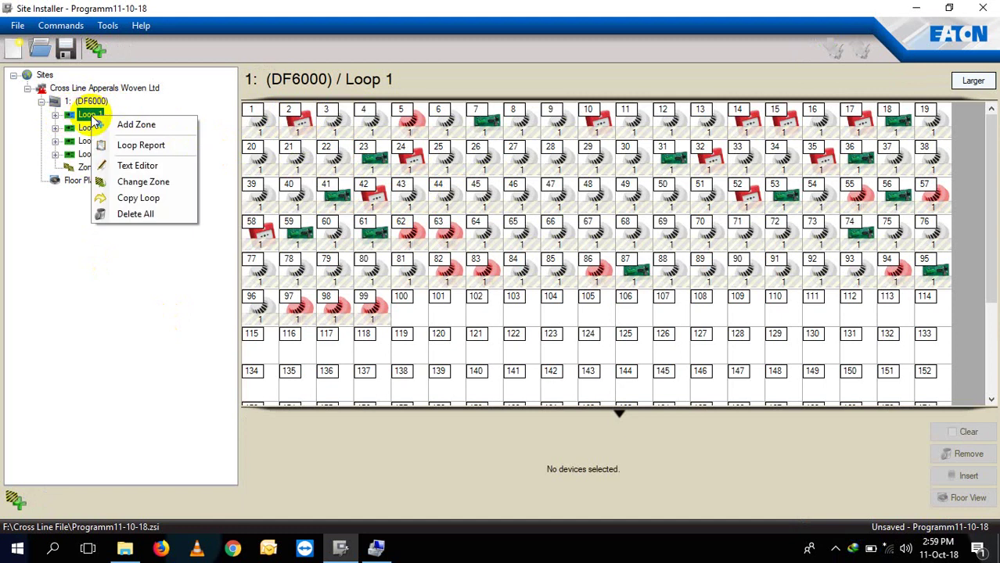
left_click(150, 167)
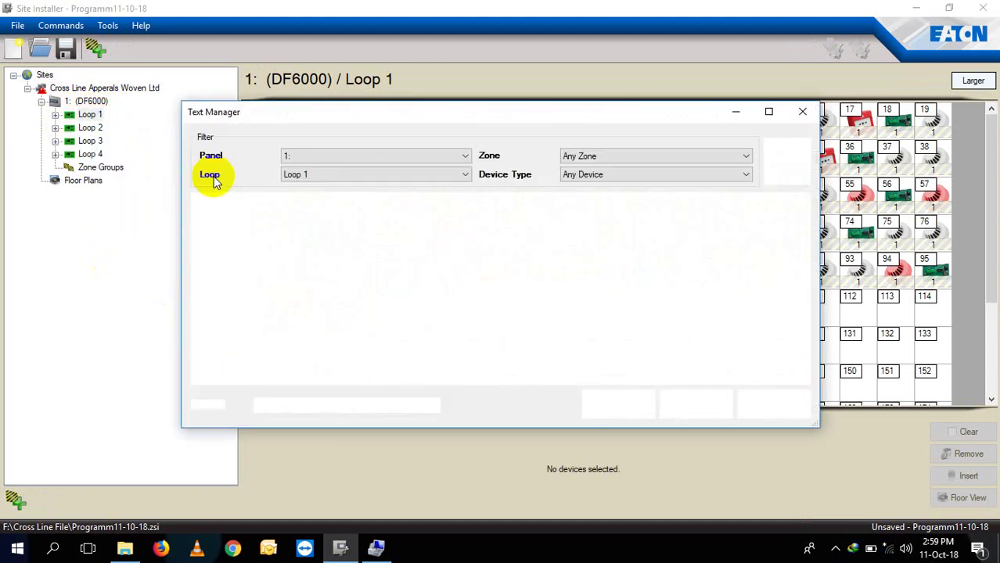
left_click(769, 111)
left_click(922, 7)
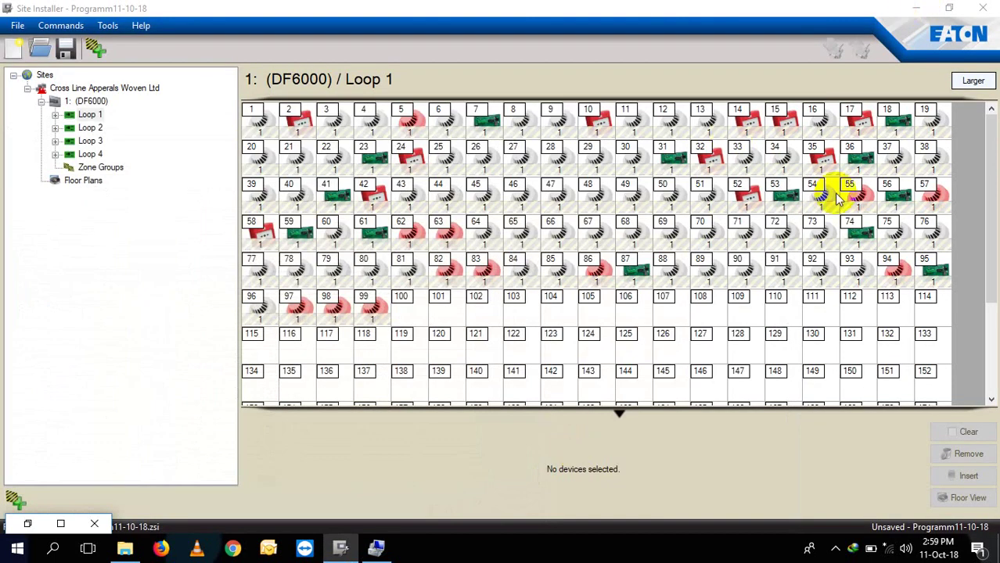
left_click(920, 8)
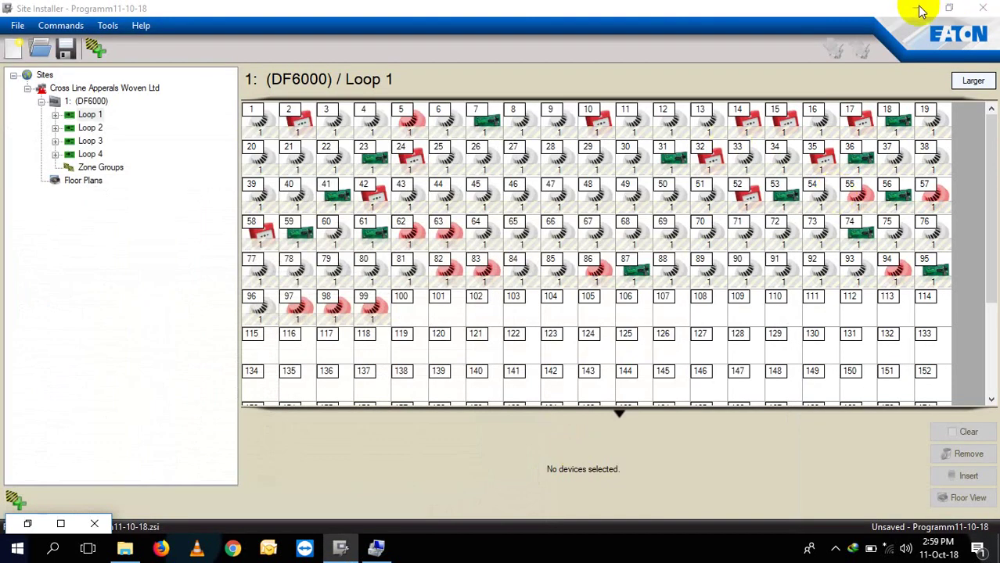
right_click(181, 549)
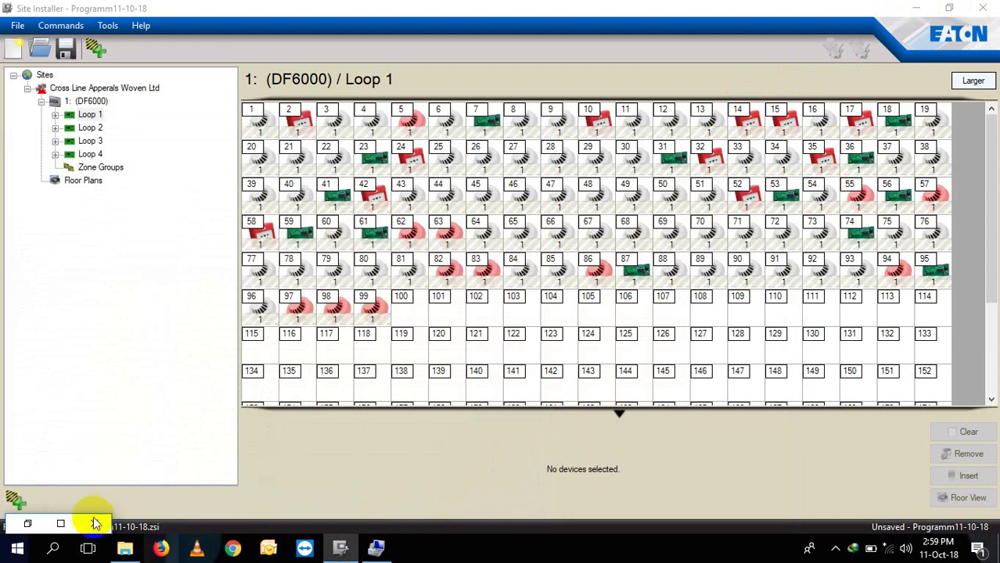
Open the CROSS LINE DETECTION SYSTEM ADDRESS workbook from the Desktop in Excel
left_click(125, 550)
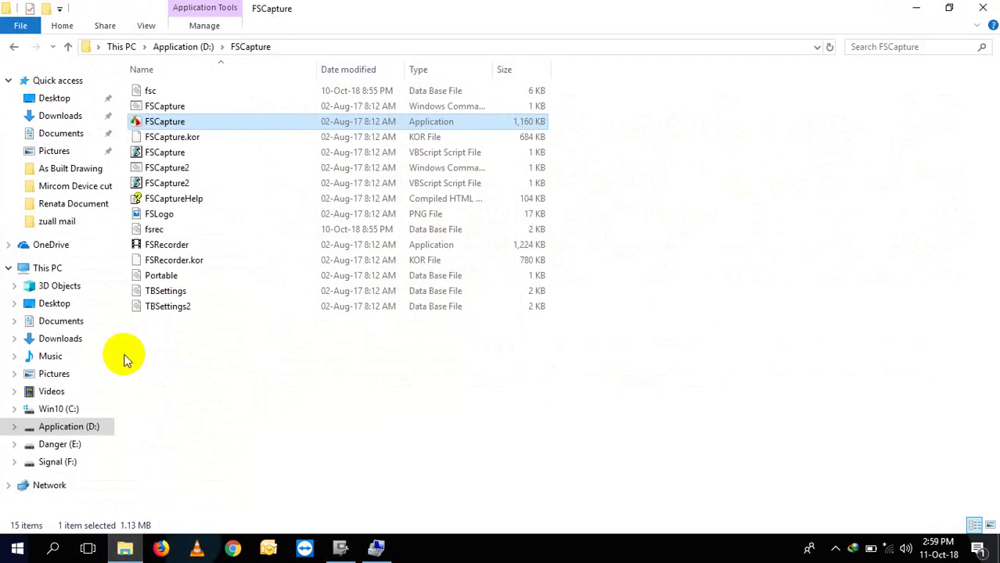
left_click(67, 98)
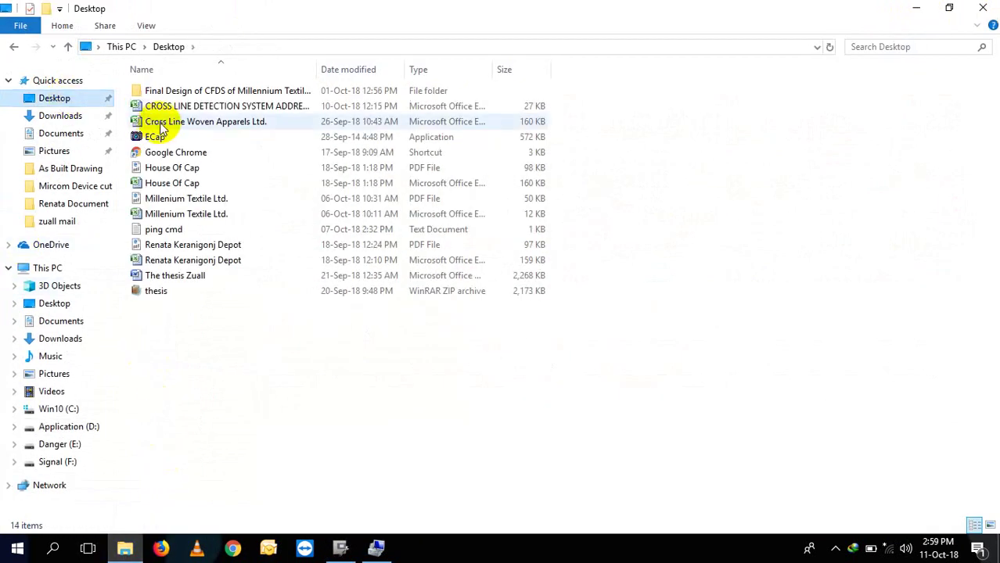
left_click(161, 124)
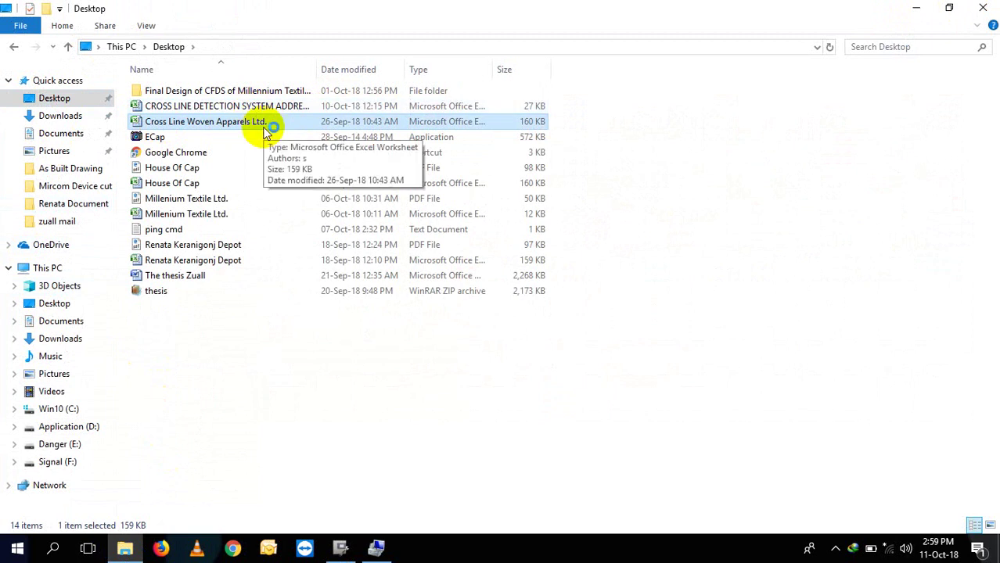
double_click(205, 122)
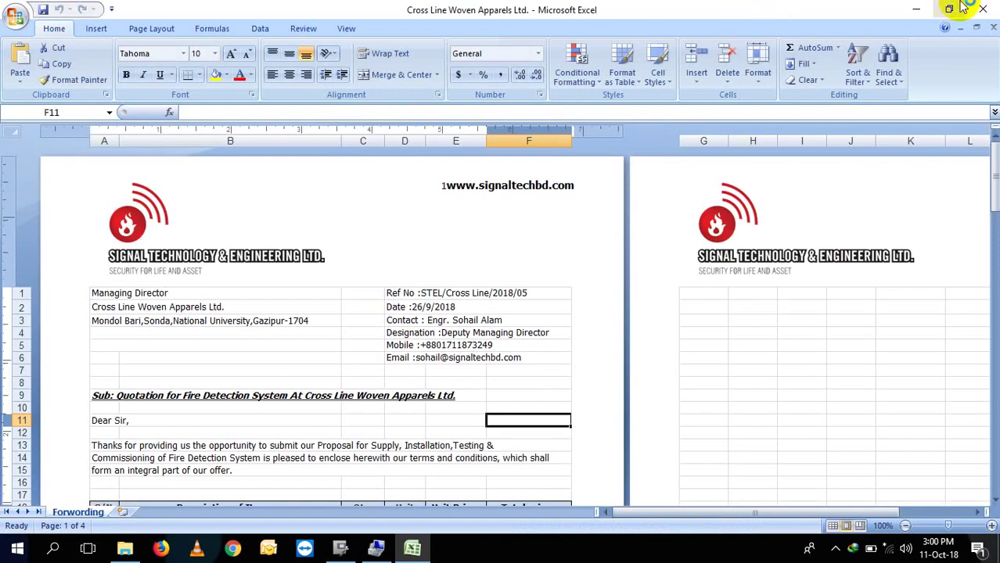
left_click(984, 8)
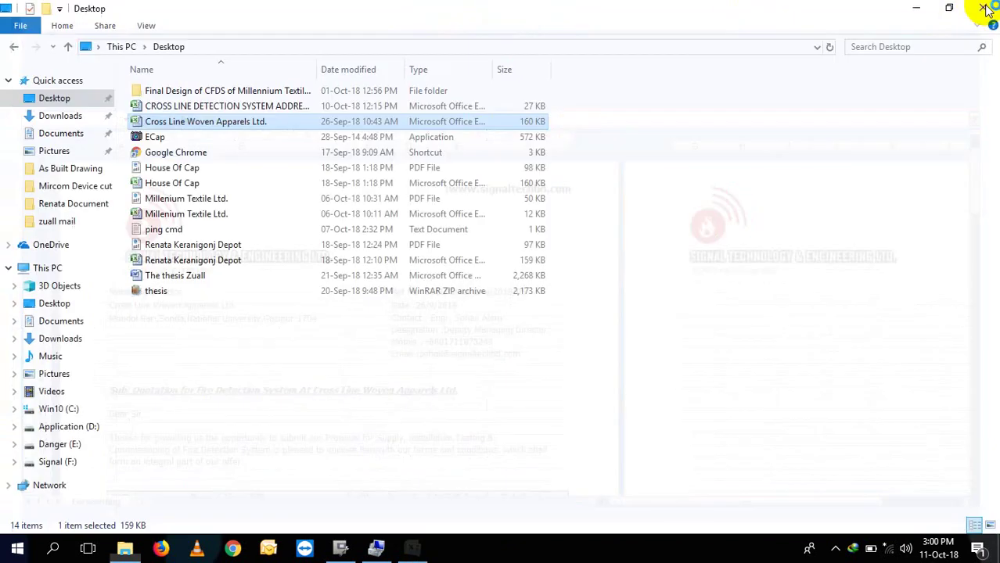
left_click(309, 109)
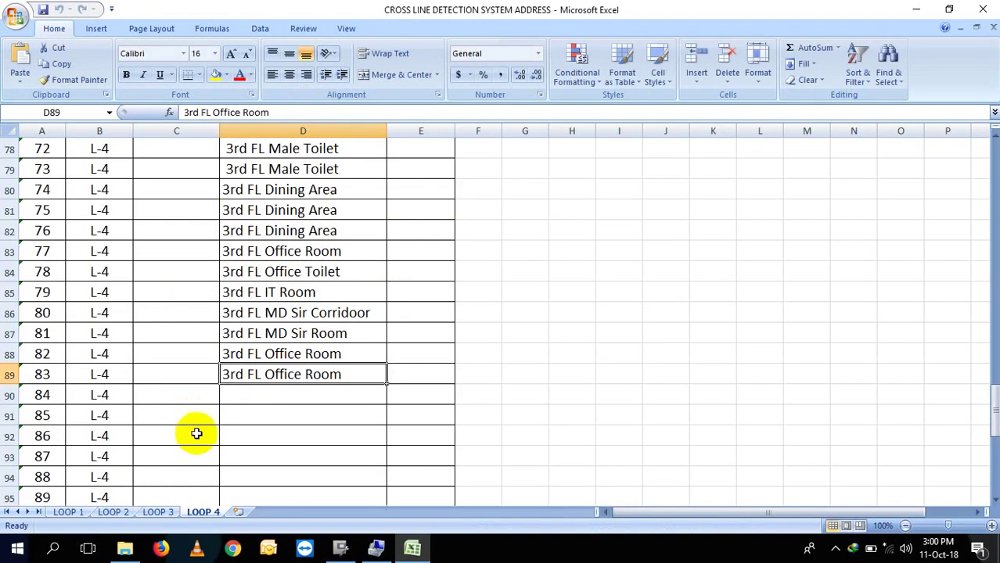
On the LOOP 1 sheet, copy D7:D10, FACP Room through Sequrity Room
left_click(67, 513)
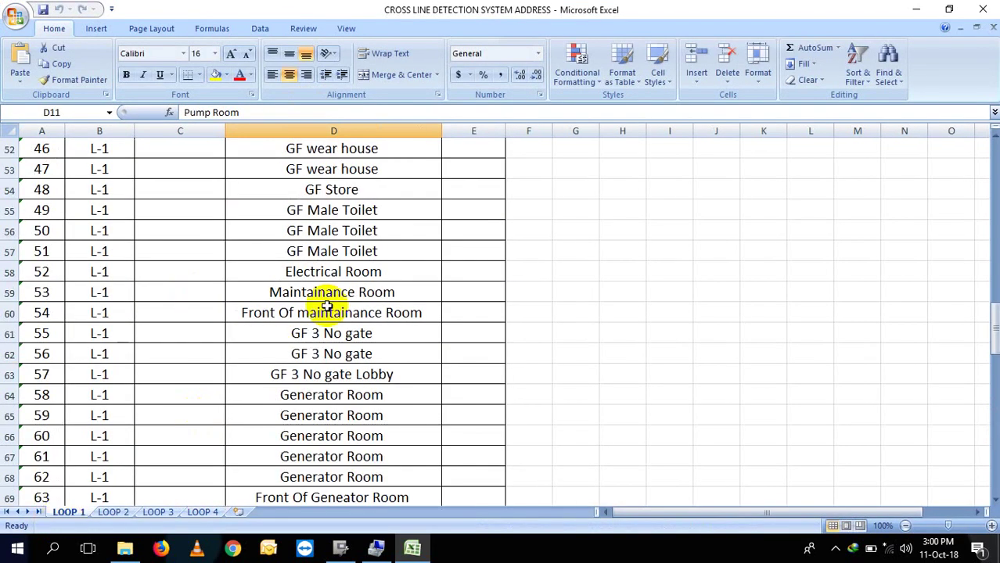
left_click_drag(990, 336, 938, 156)
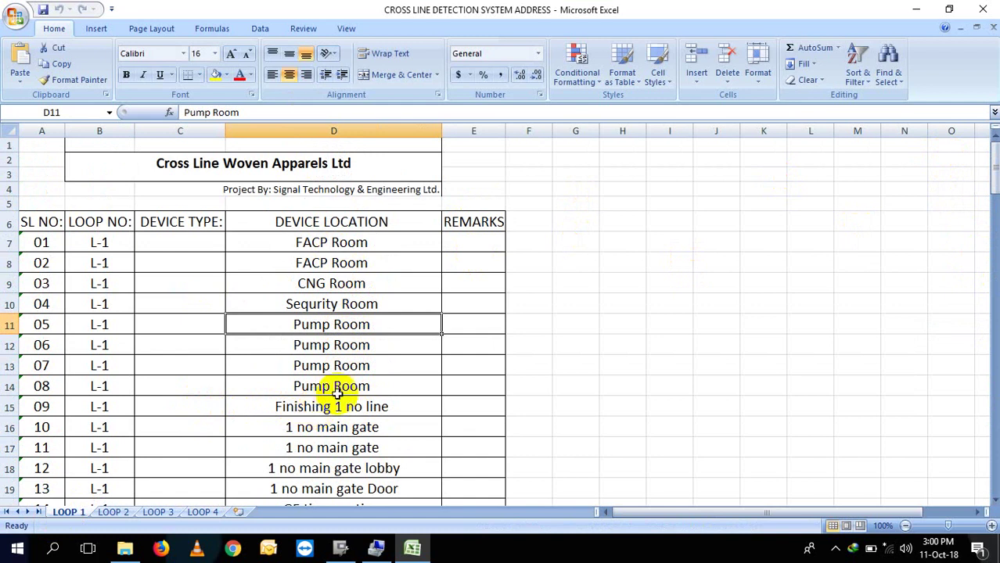
left_click_drag(391, 241, 389, 303)
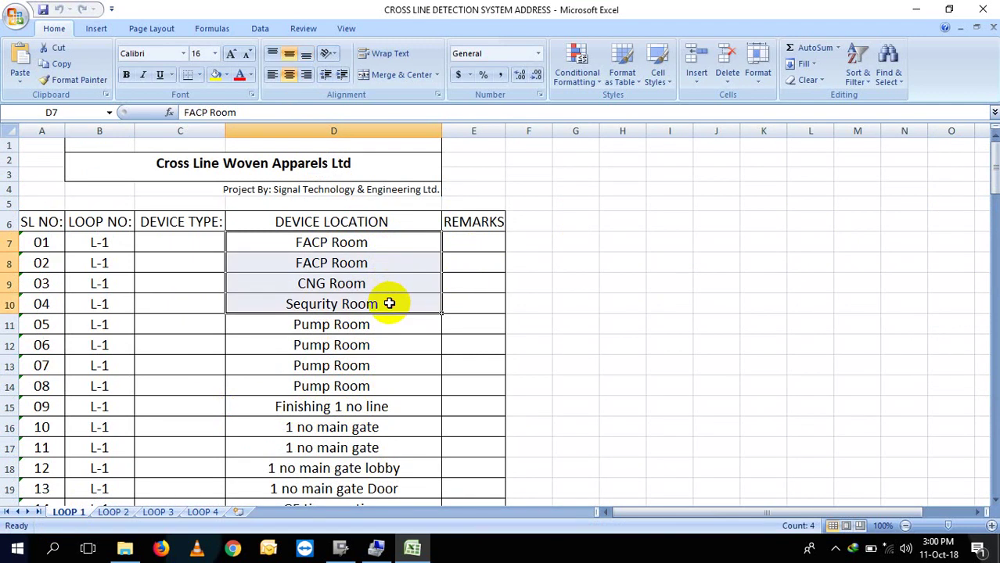
key("ctrl+c")
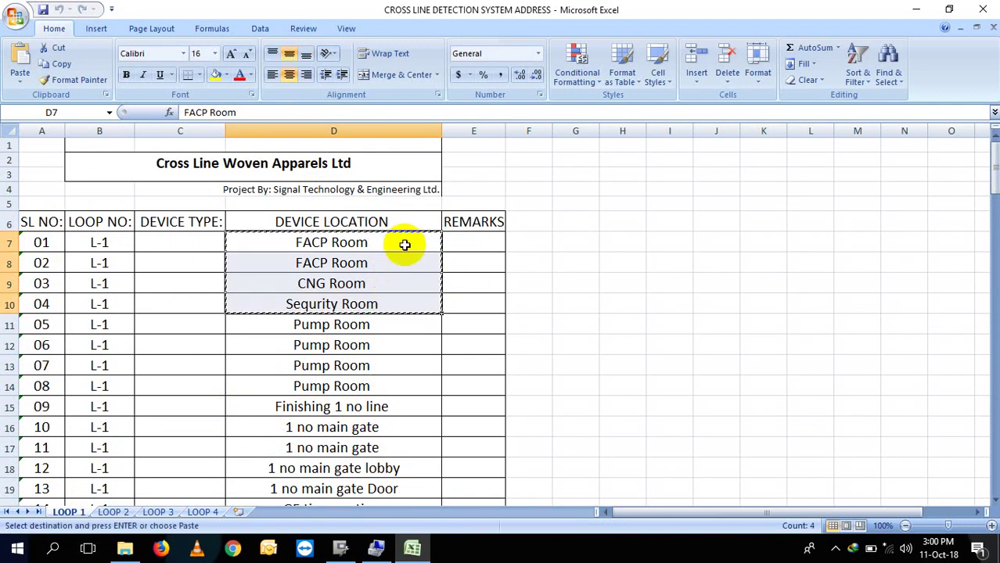
left_click(340, 547)
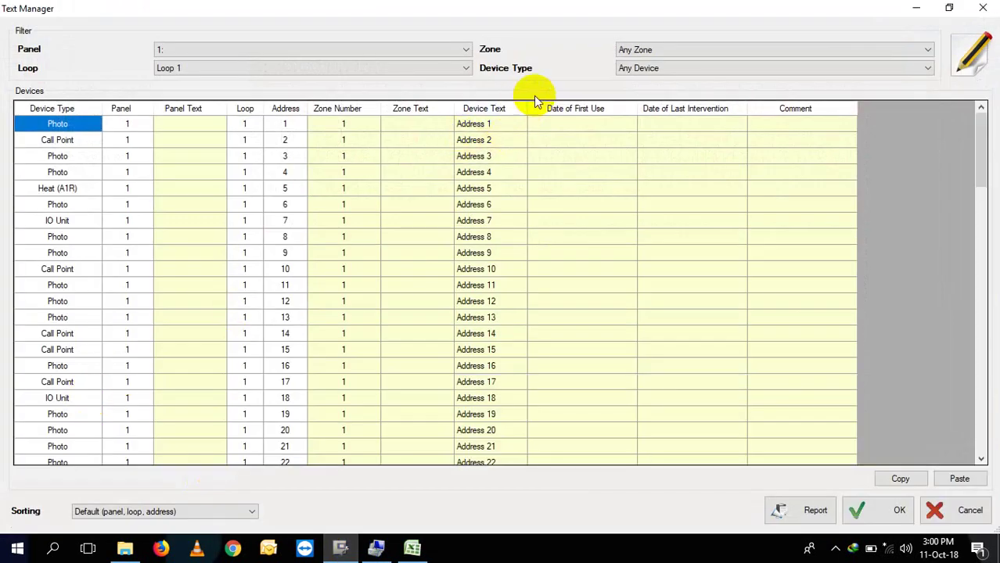
Widen the Device Text column and paste the four room names into addresses 1–4
left_click_drag(531, 109, 609, 108)
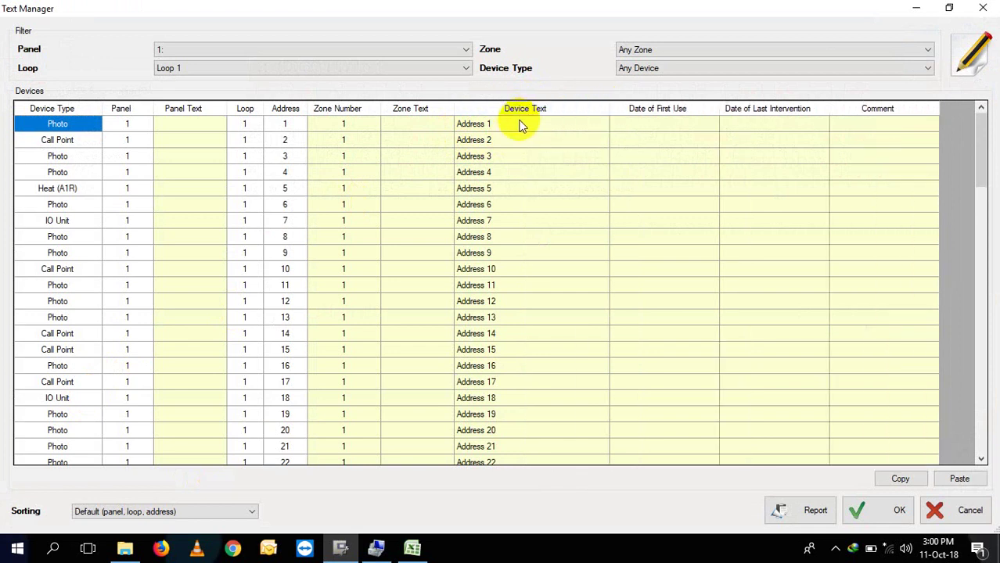
left_click_drag(518, 123, 517, 166)
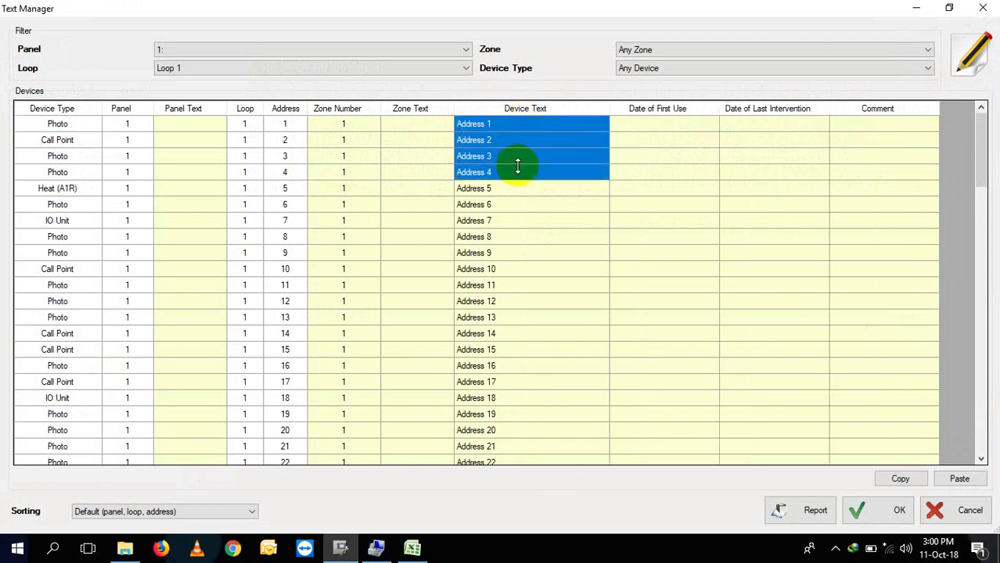
key("ctrl+v")
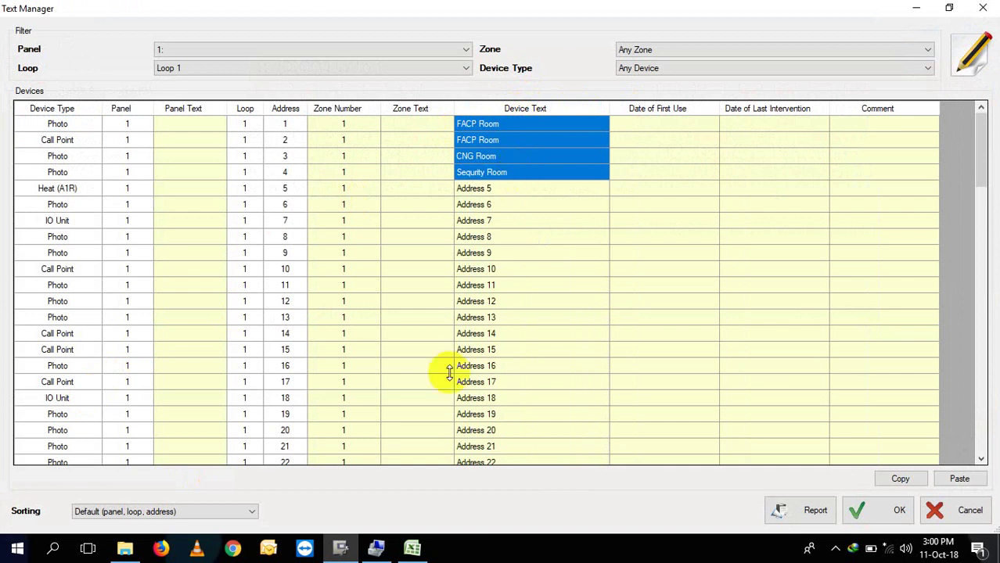
mouse_move(419, 550)
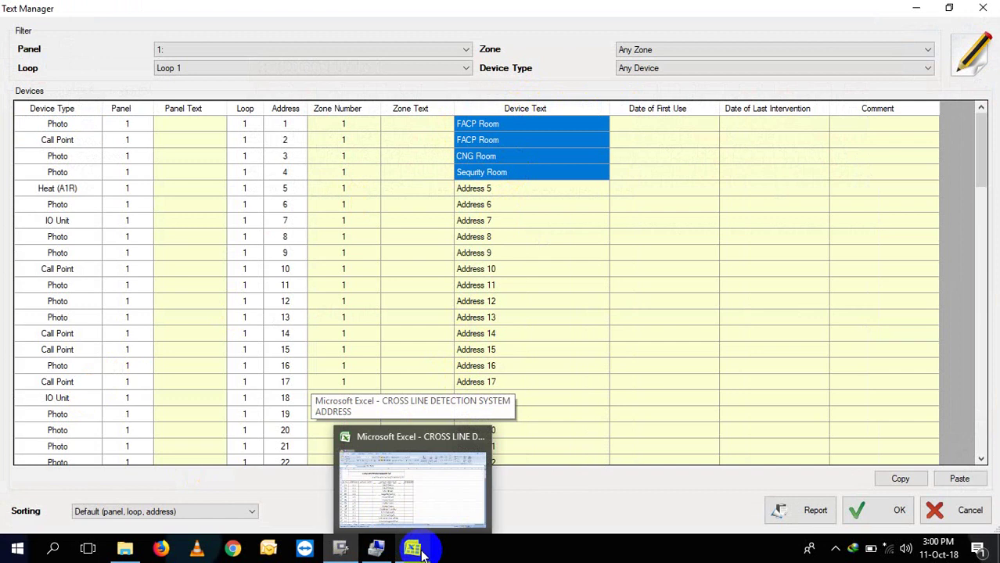
left_click(416, 549)
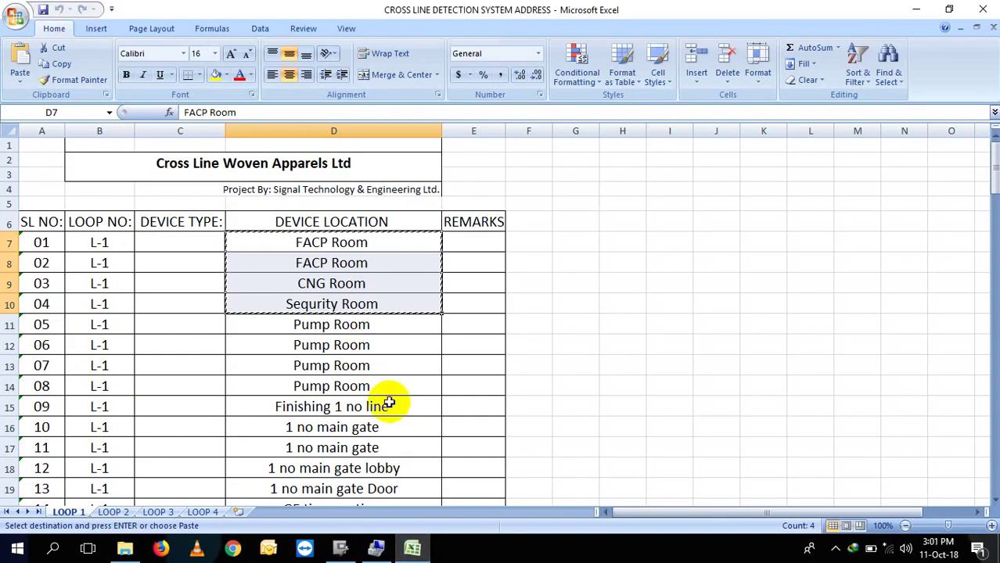
Copy LOOP 1 cells D15:D109, Finishing 1 no line to GF Compressor Room
left_click_drag(390, 404, 342, 418)
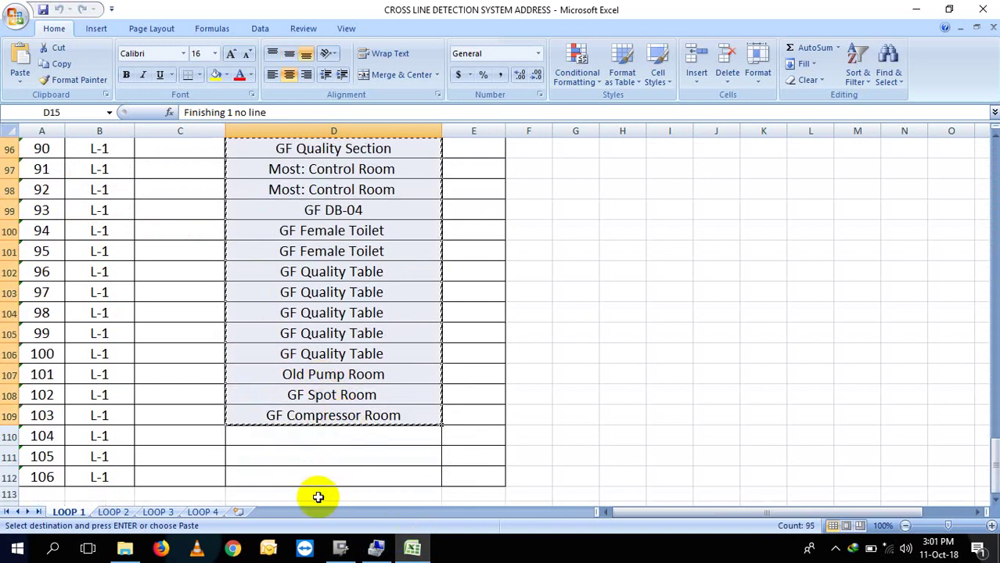
left_click(342, 549)
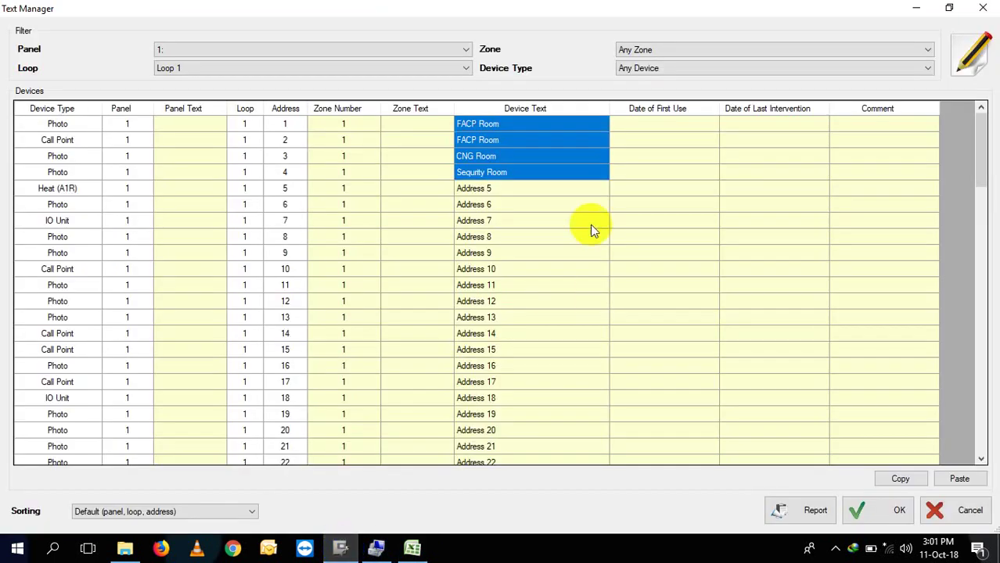
Paste the copied room names into Loop 1's device texts from address 5 onward and confirm
left_click_drag(471, 382, 473, 481)
key("ctrl+v")
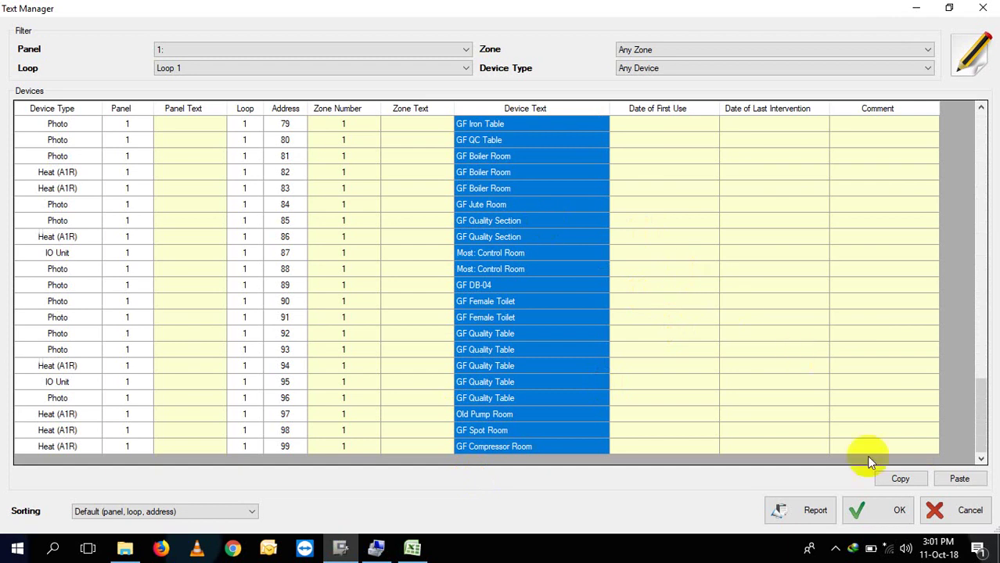
left_click(877, 513)
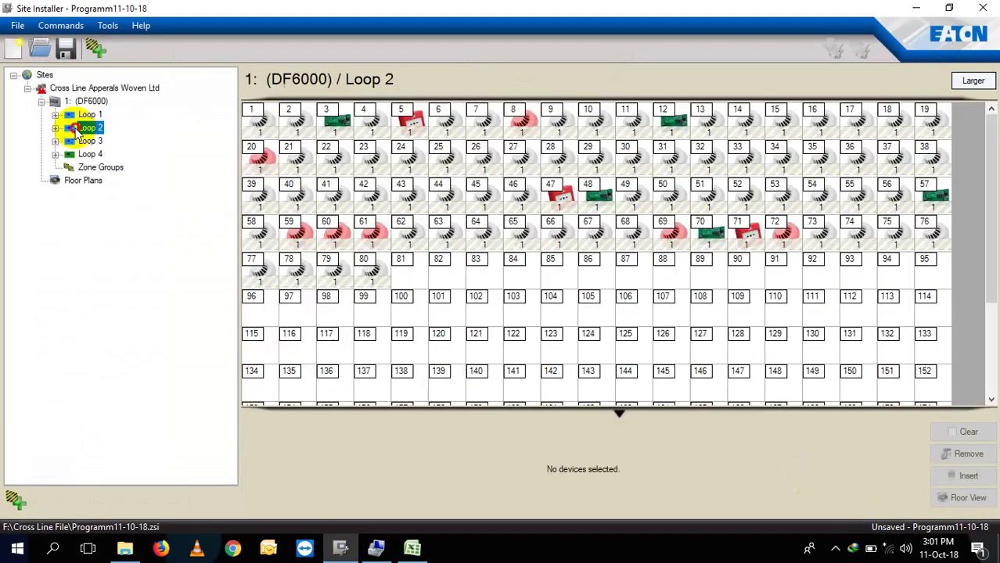
Open Loop 2's device texts in a maximized Text Manager with a widened Device Text column
right_click(84, 128)
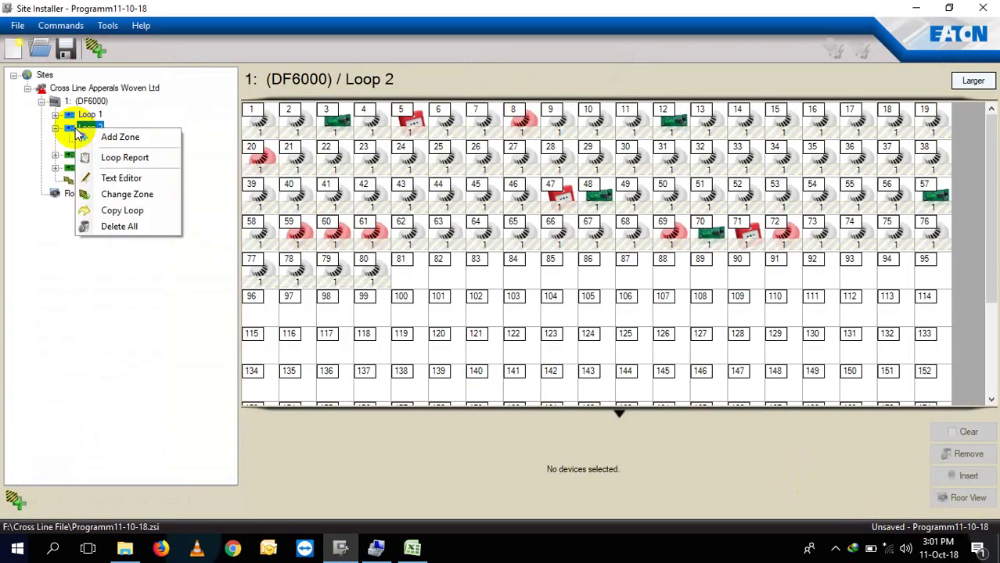
left_click(121, 178)
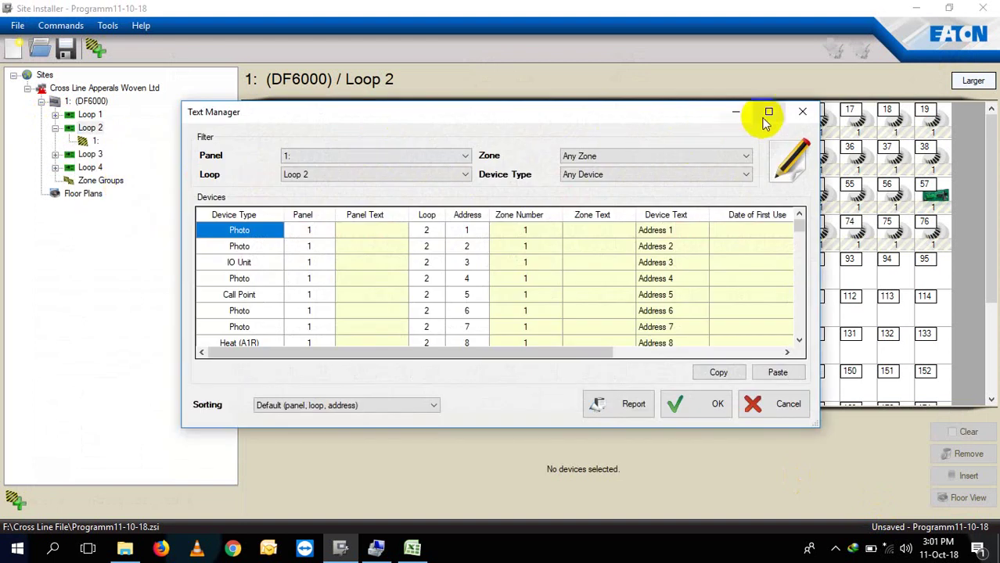
left_click(768, 113)
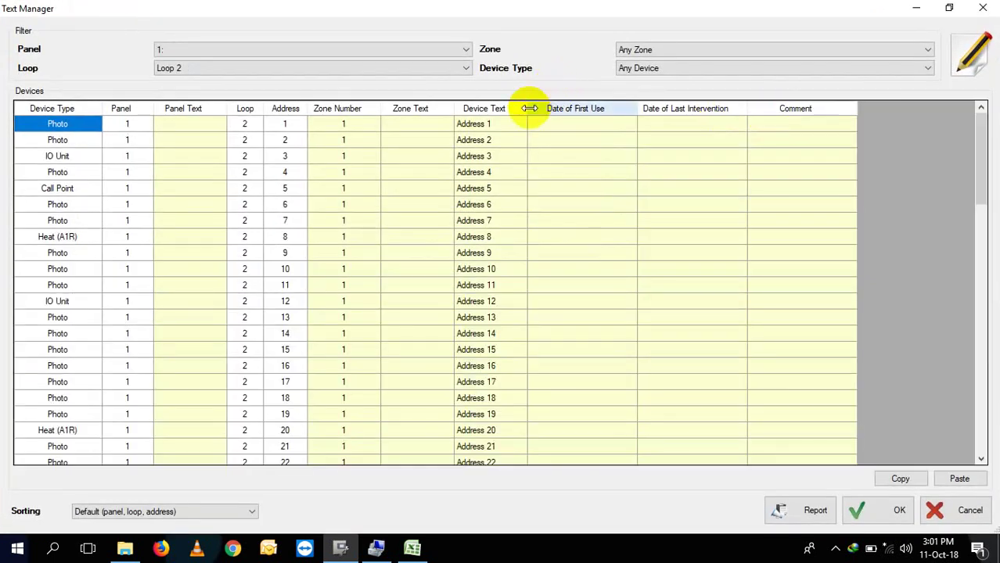
left_click_drag(529, 108, 610, 114)
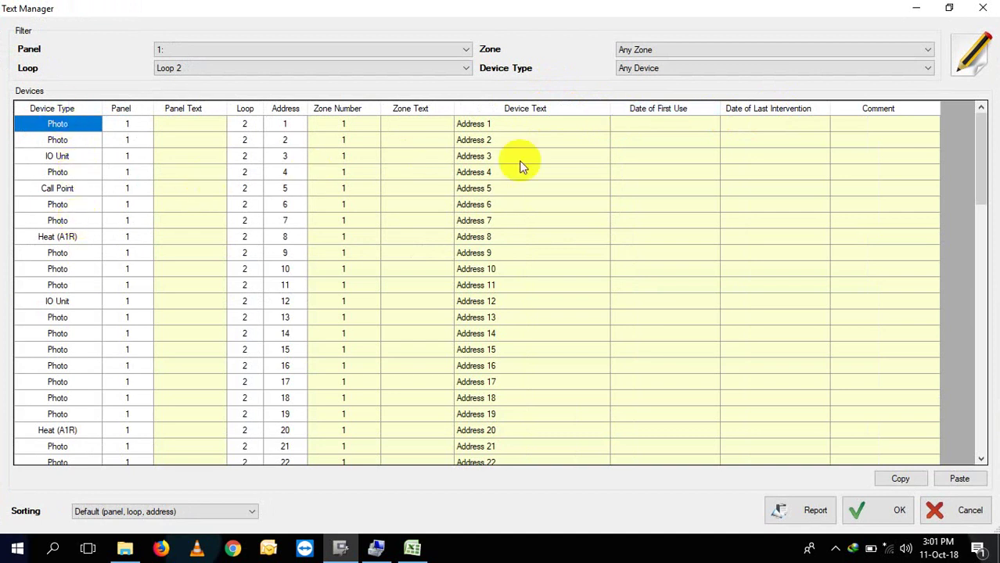
left_click(412, 548)
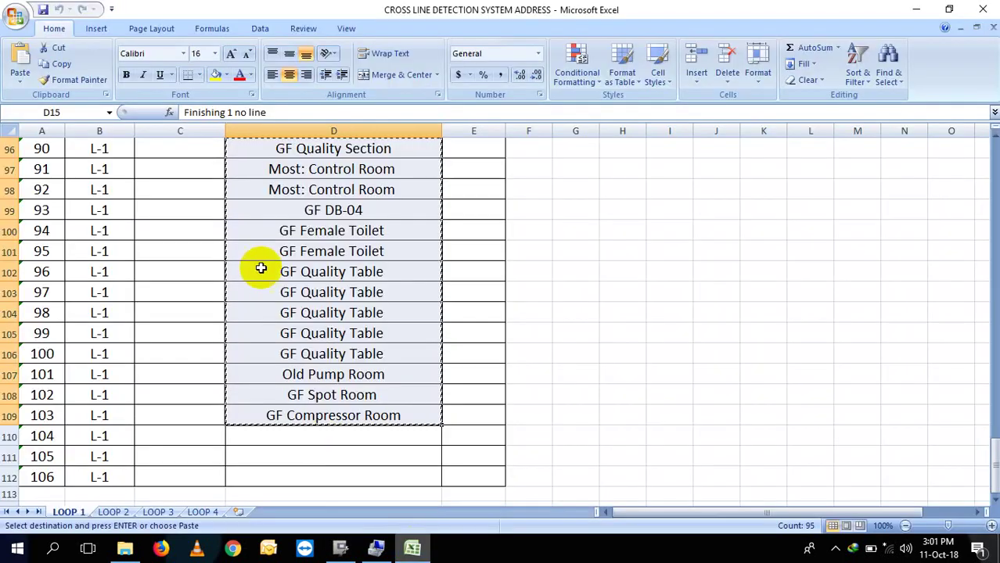
Copy the 79 LOOP 2 locations in D7:D85 (1st FL Swing Section to 1st FL E&F line Front)
left_click(115, 513)
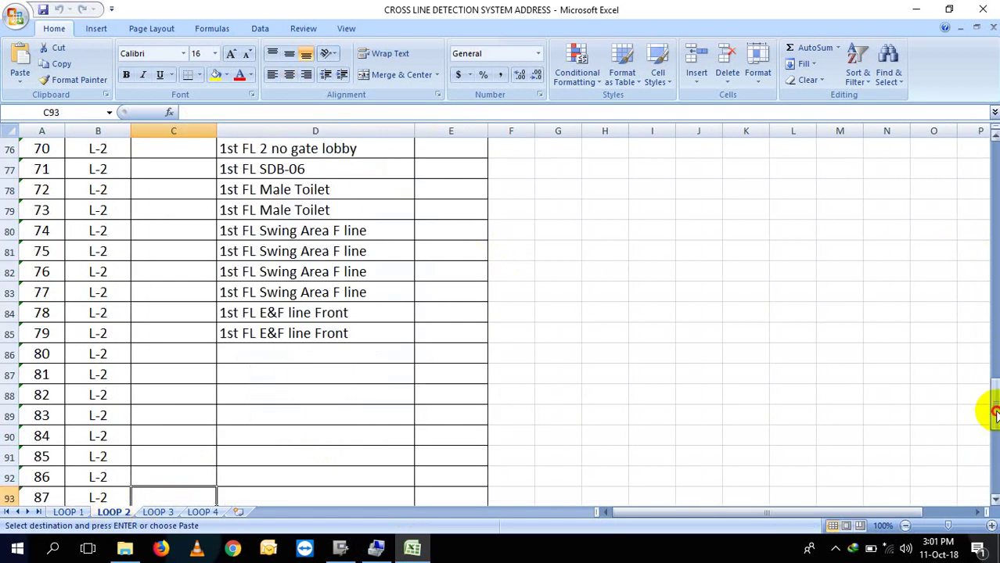
left_click_drag(993, 413, 960, 100)
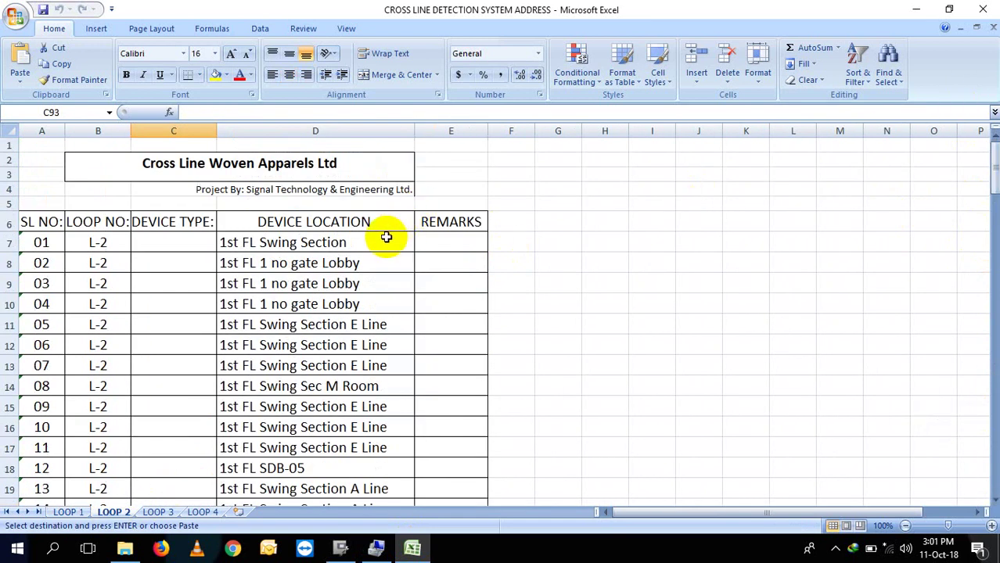
left_click_drag(386, 237, 317, 184)
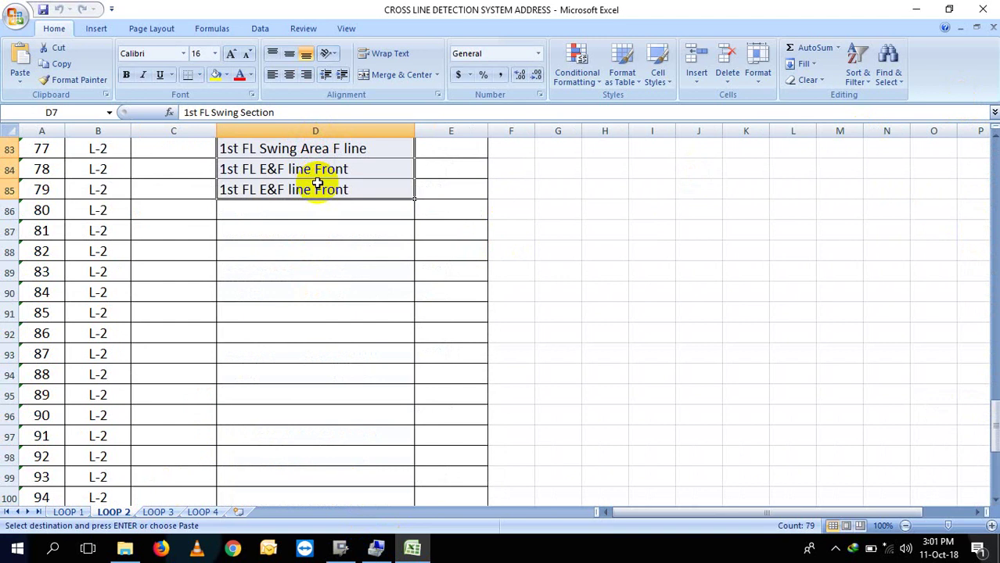
left_click(339, 549)
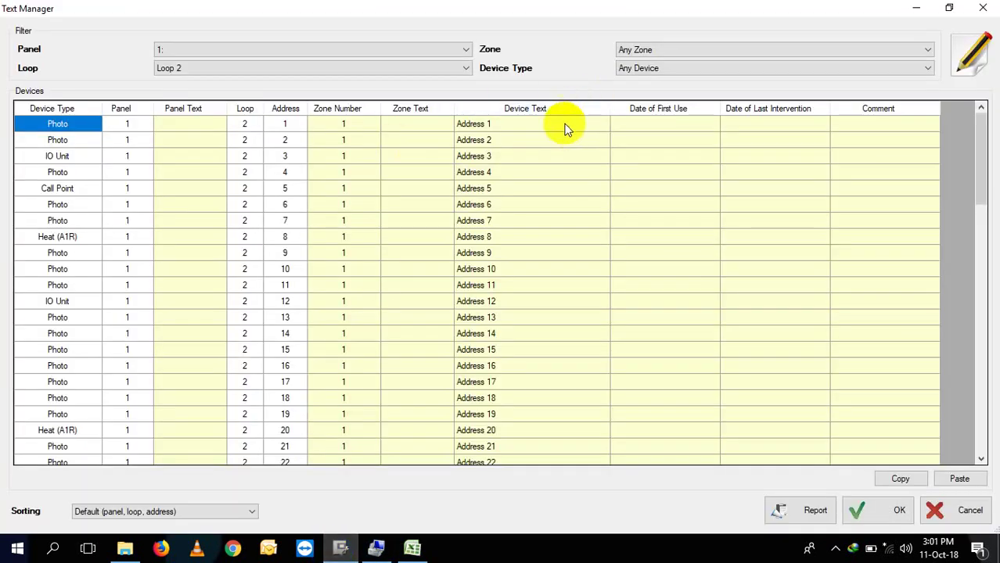
Paste the LOOP 2 room names into Loop 2's device texts, set address 80 to '1st FL E&F line Front', and confirm
left_click_drag(569, 128, 535, 510)
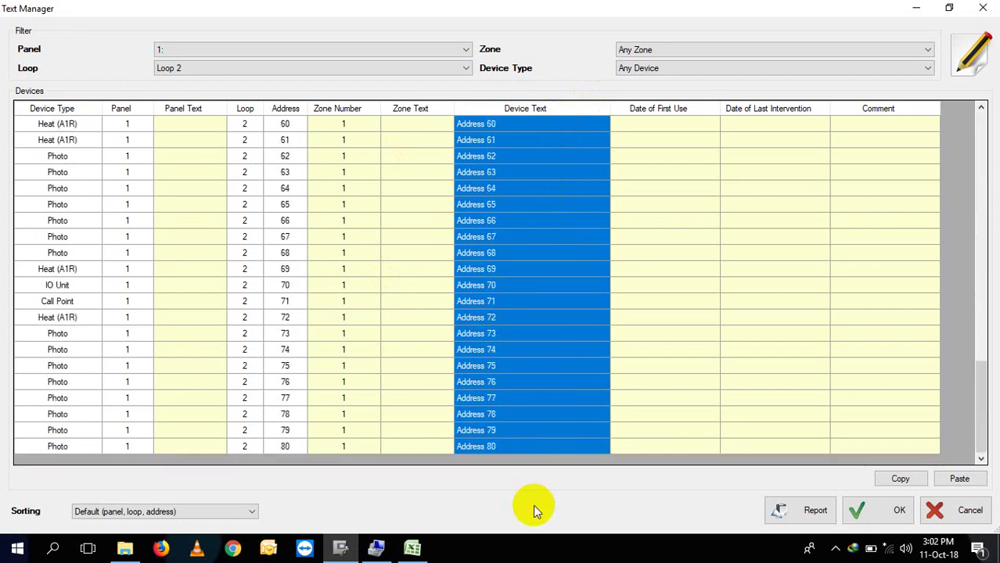
key("ctrl+v")
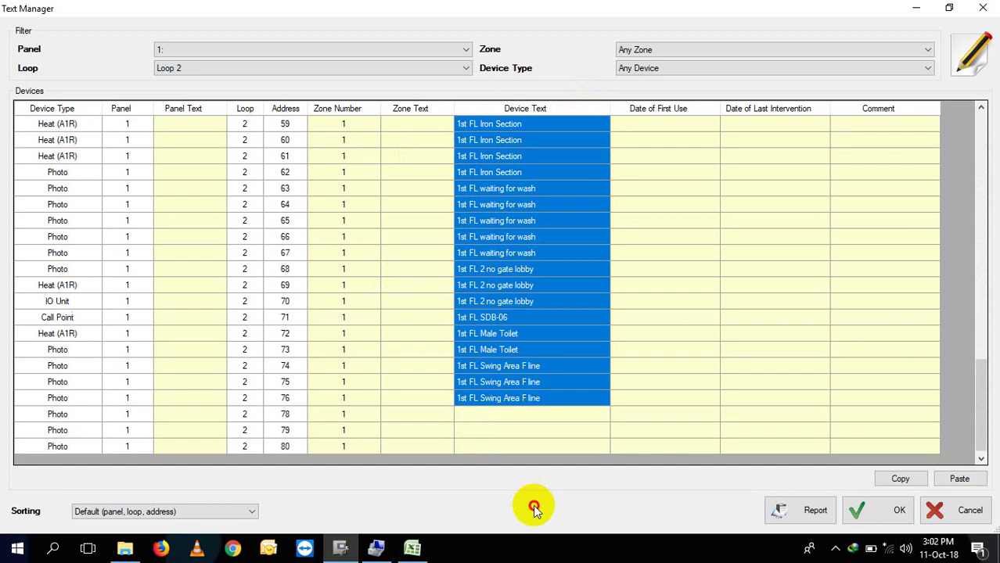
left_click_drag(980, 381, 981, 391)
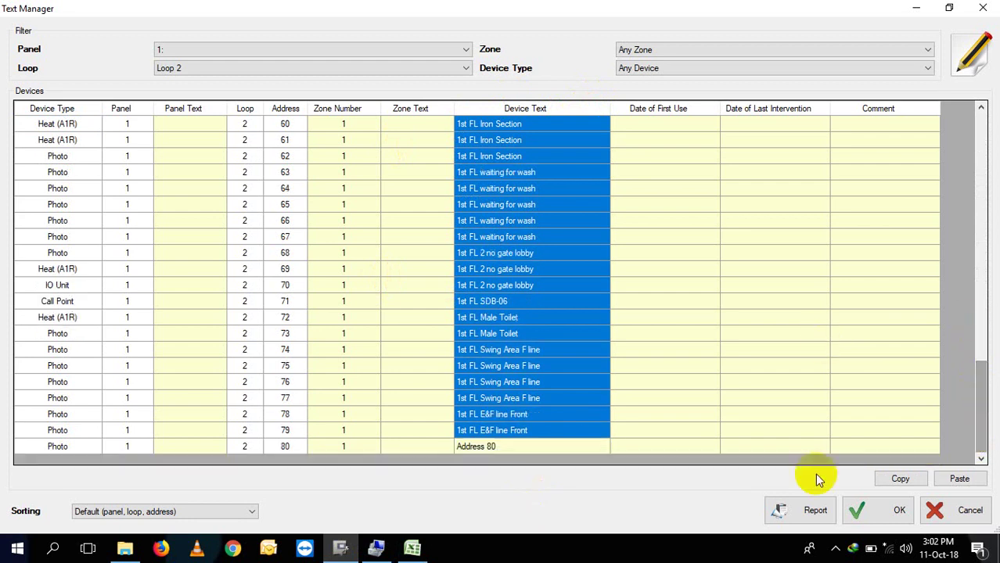
left_click(549, 443)
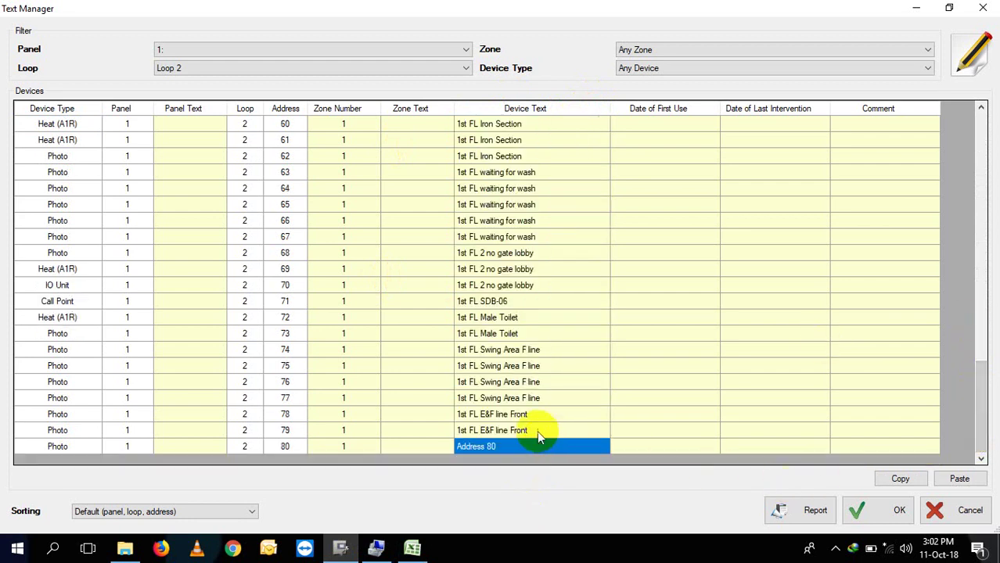
left_click(535, 431)
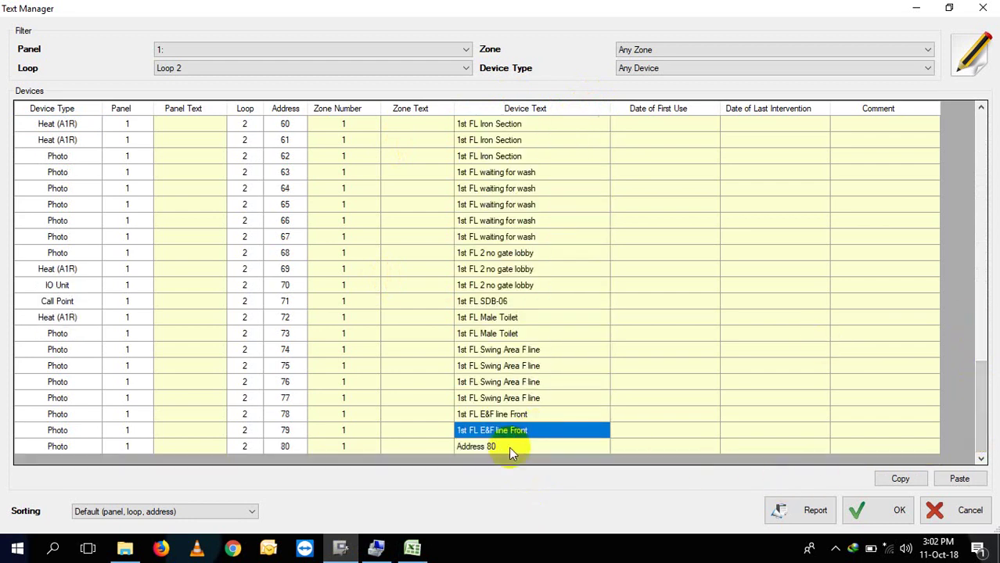
left_click(509, 450)
type("1st FL E&F line Front")
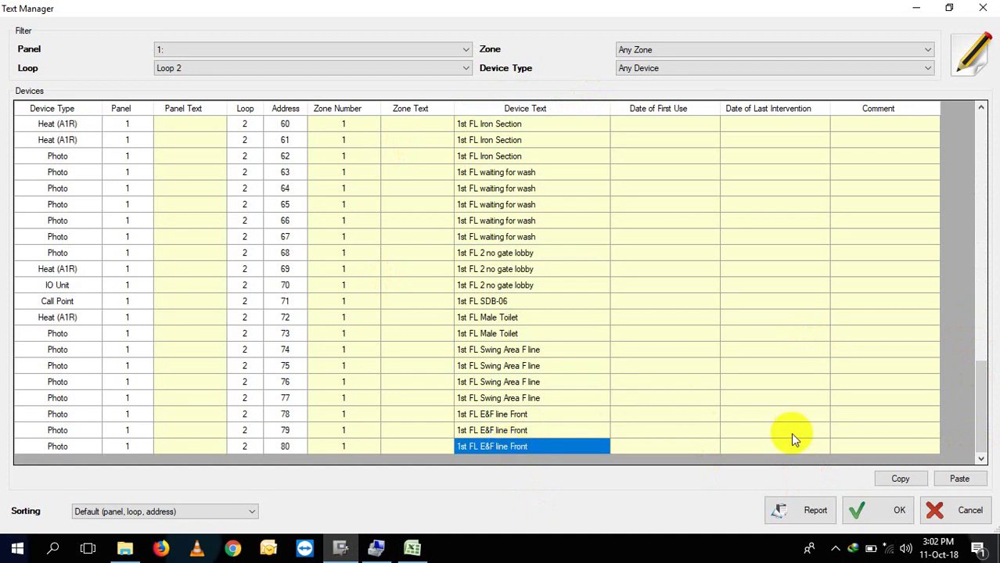
left_click(866, 511)
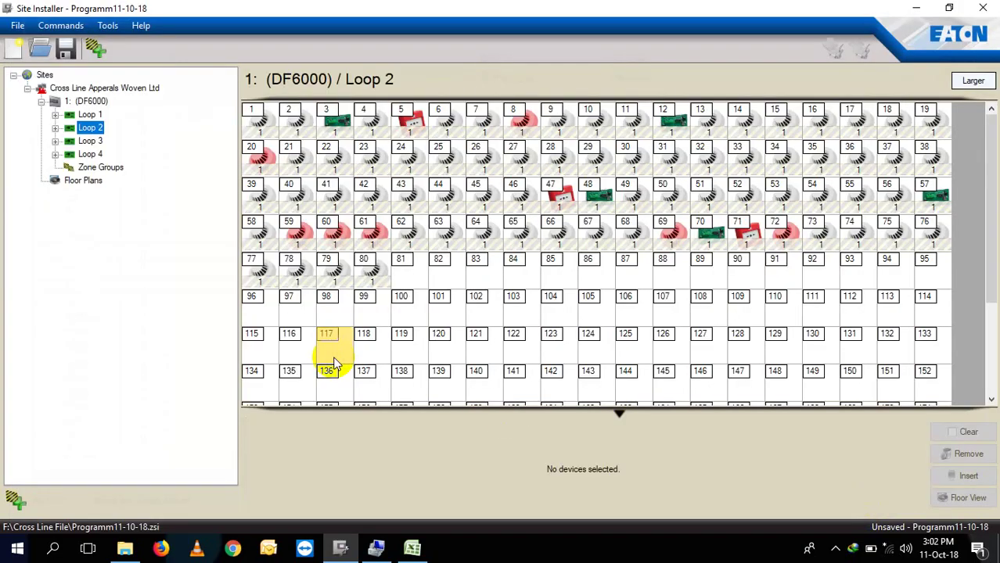
Open Loop 3's device texts in a maximized Text Manager with a widened Device Text column
left_click(89, 141)
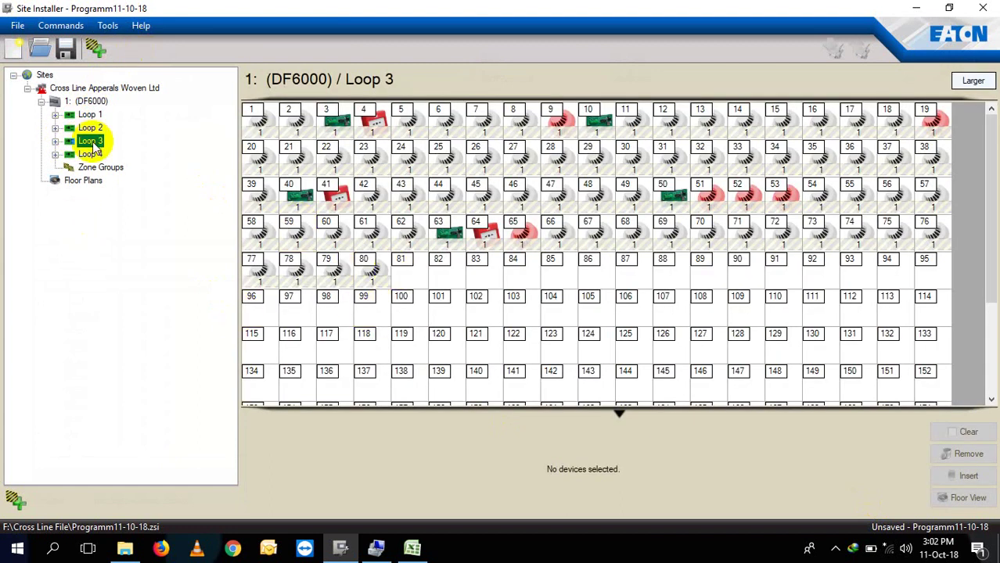
right_click(92, 145)
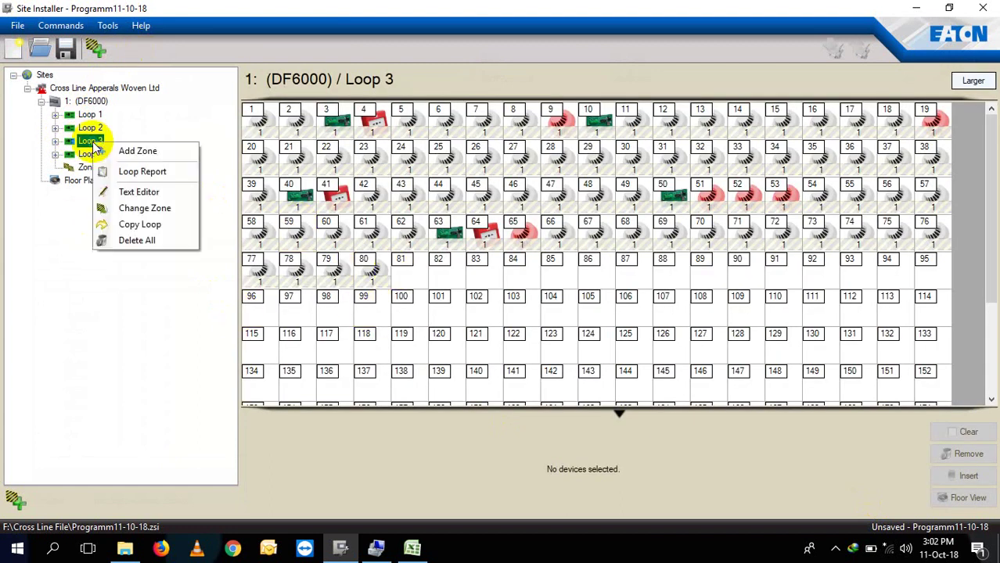
left_click(155, 194)
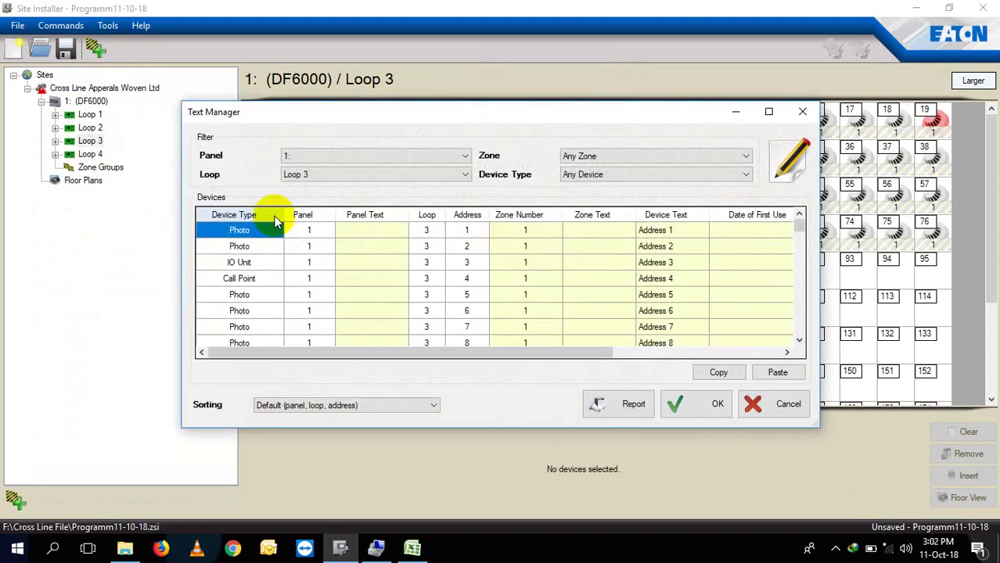
left_click(769, 112)
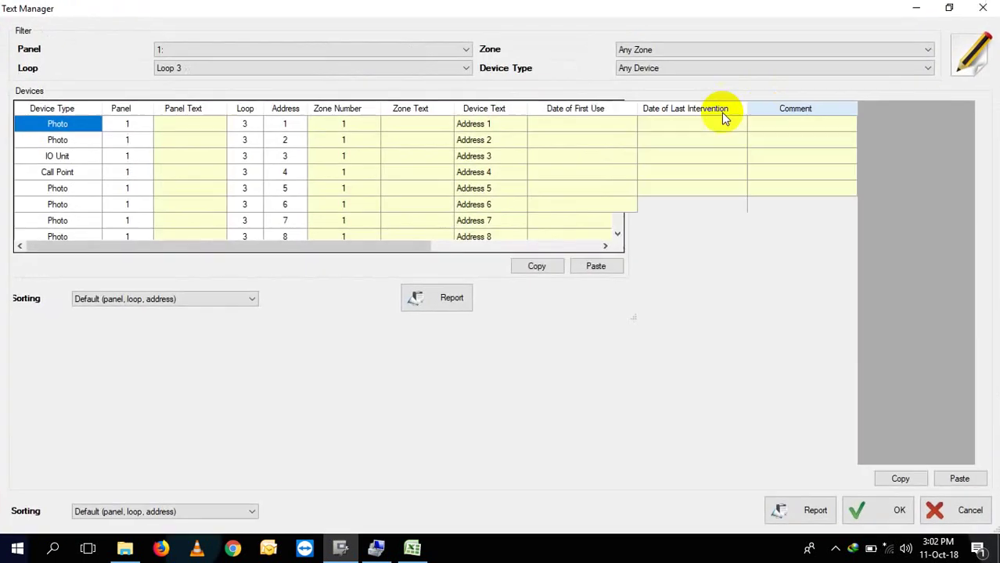
left_click_drag(529, 108, 638, 104)
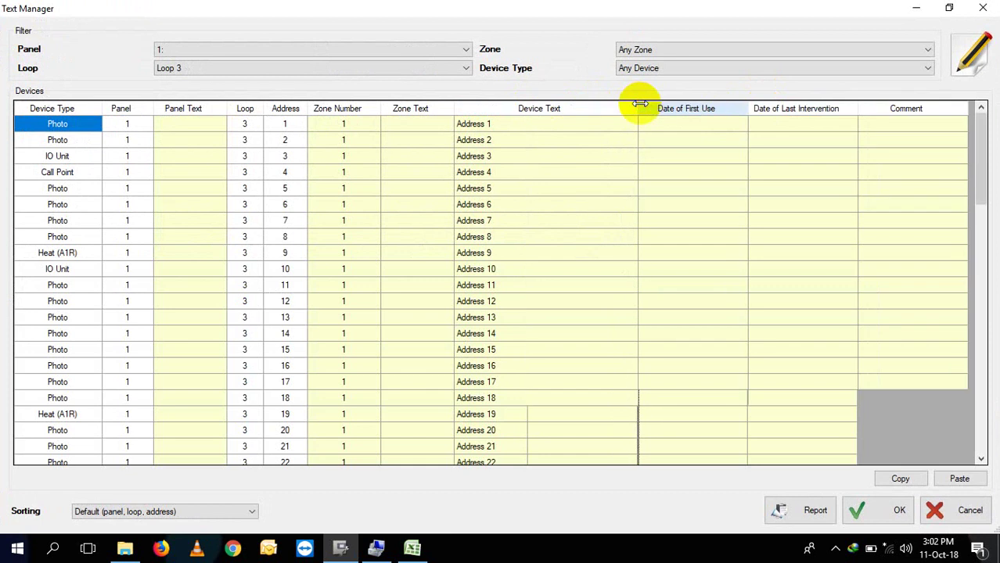
left_click(413, 549)
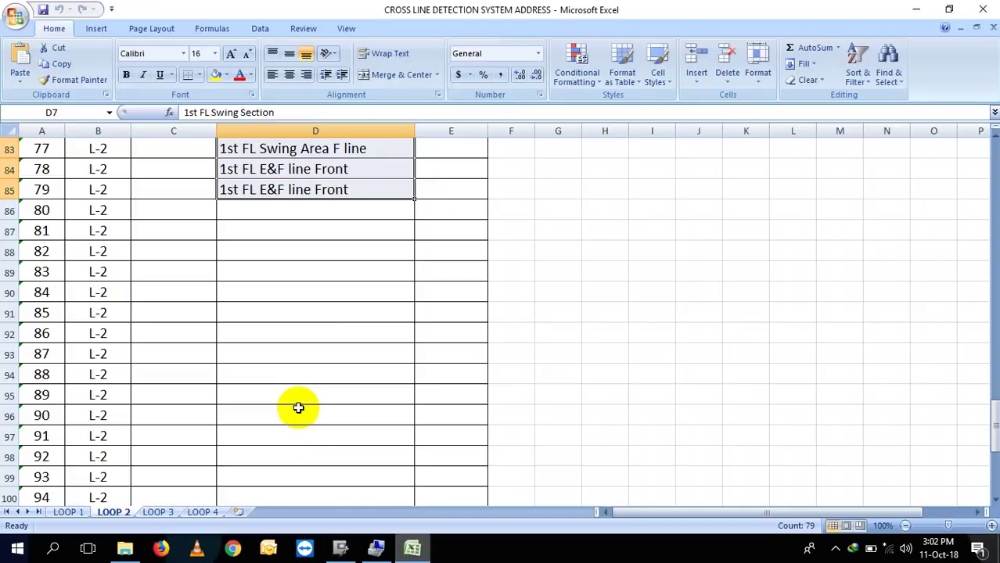
Copy the 78 LOOP 3 locations from D7 (2nd FL CAD Room to 2nd FL Cutting Area)
left_click(160, 515)
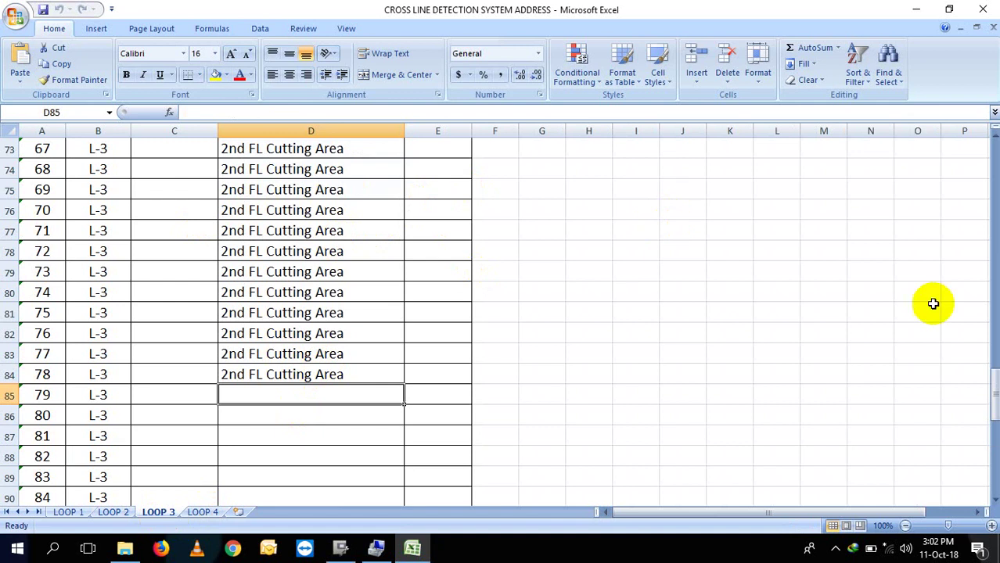
left_click_drag(992, 395, 964, 160)
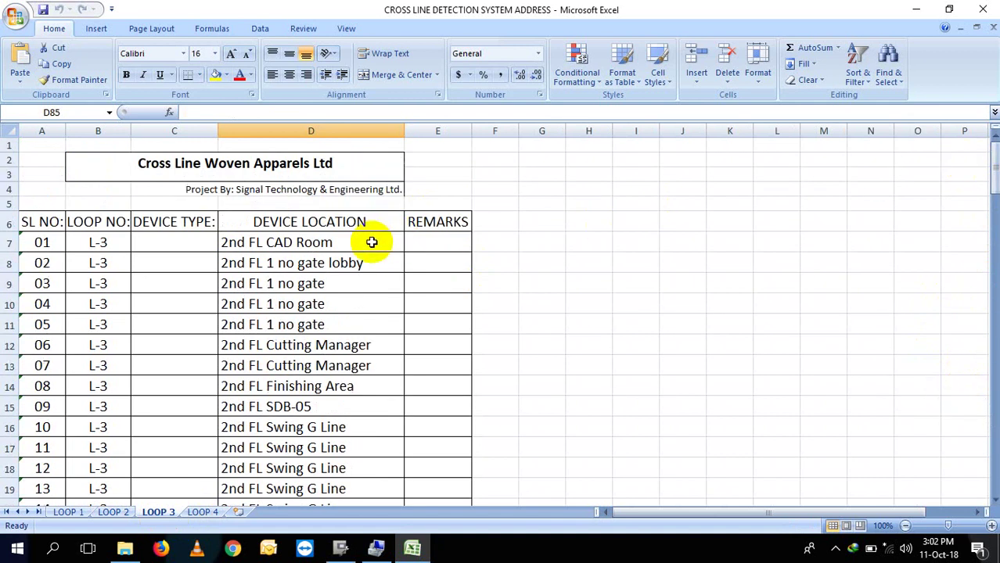
left_click_drag(371, 242, 317, 203)
key("ctrl+c")
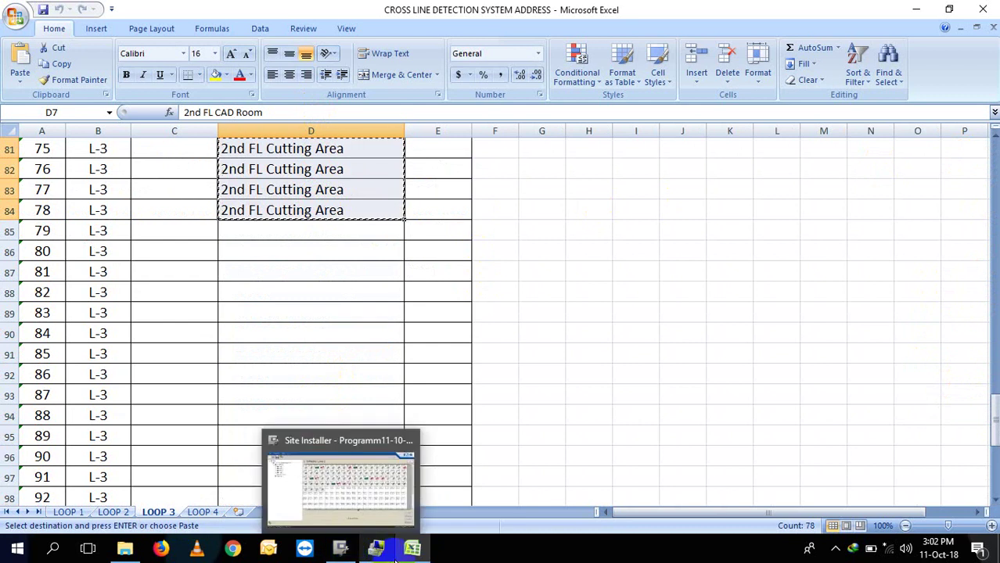
mouse_move(395, 560)
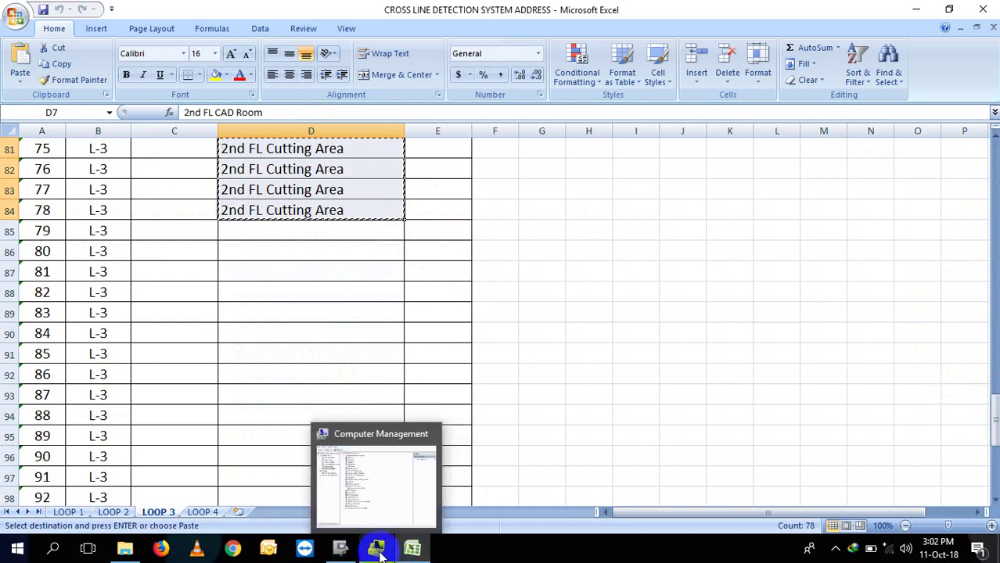
left_click(340, 552)
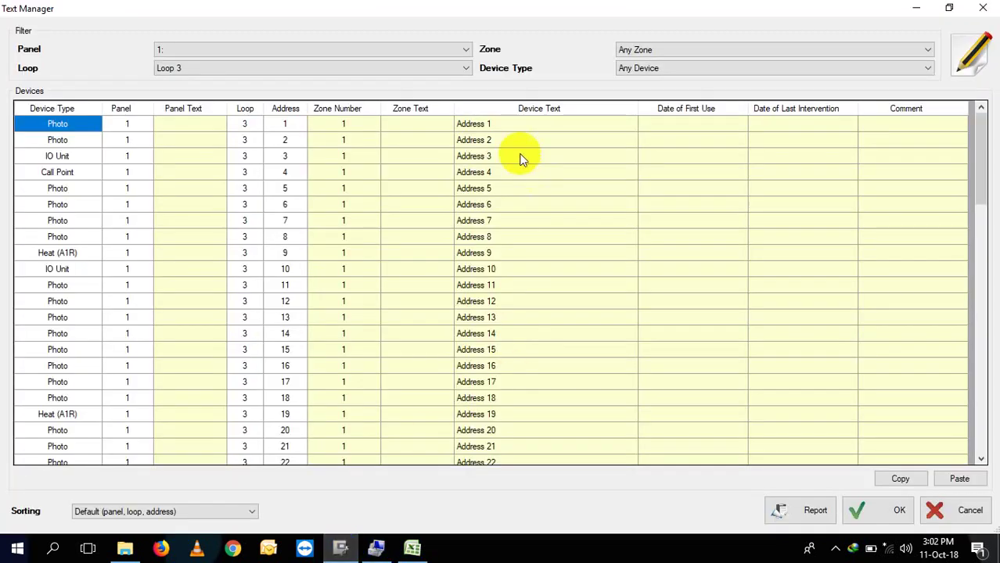
Paste the LOOP 3 locations into addresses 1–79, with address 79 reading '2nd FL Cutting Area', and accept
left_click_drag(492, 125, 485, 529)
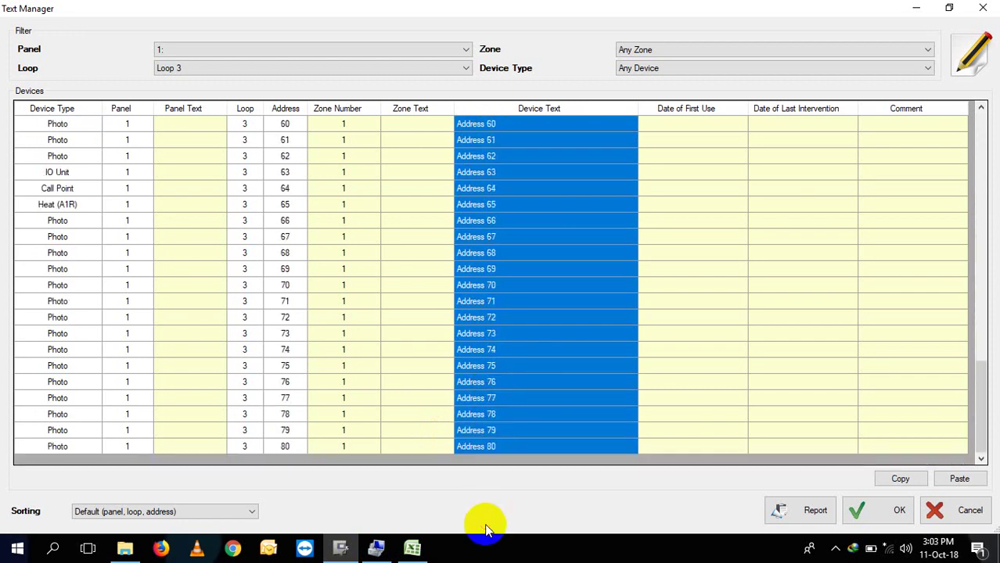
key("ctrl+v")
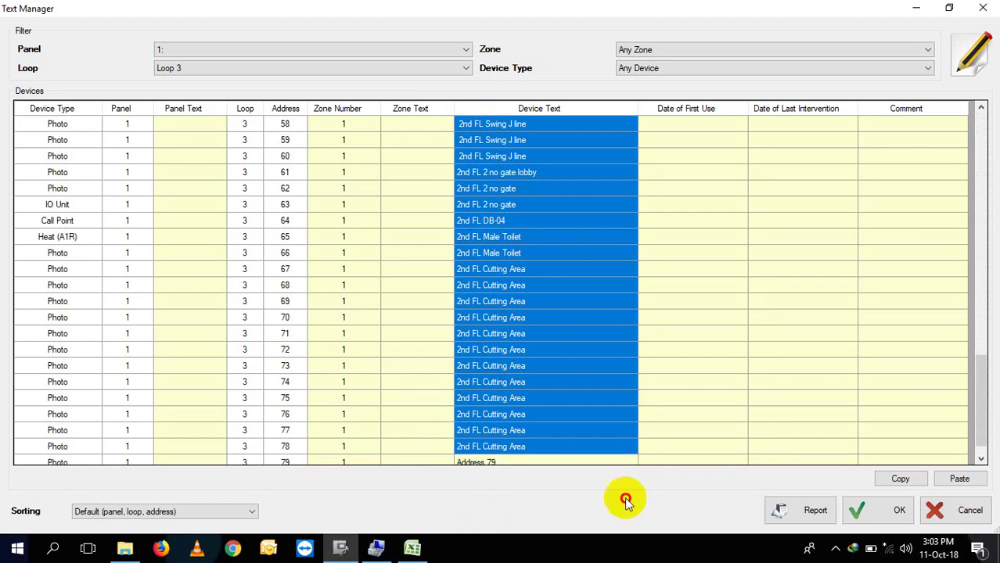
left_click(608, 430)
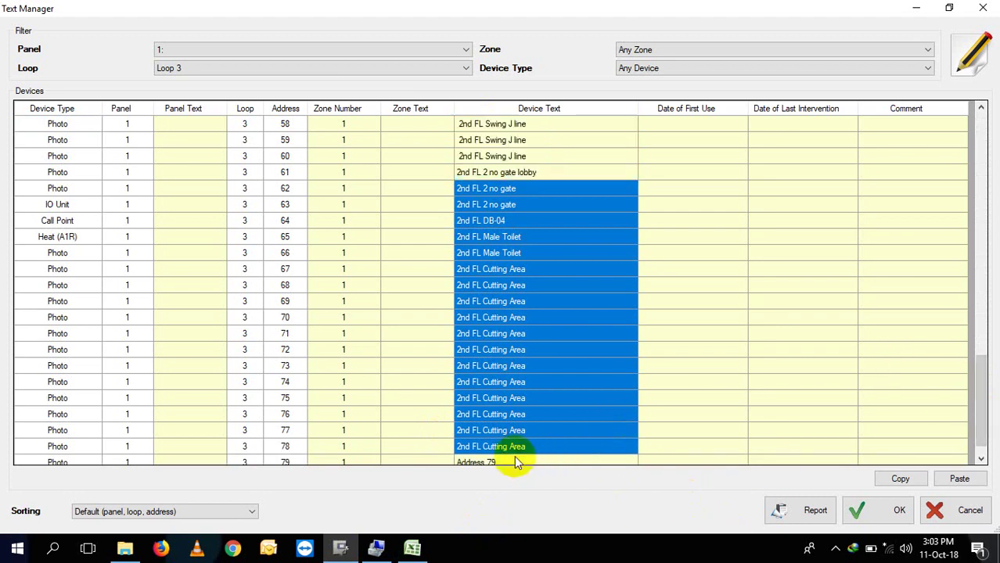
left_click(514, 462)
left_click(531, 448)
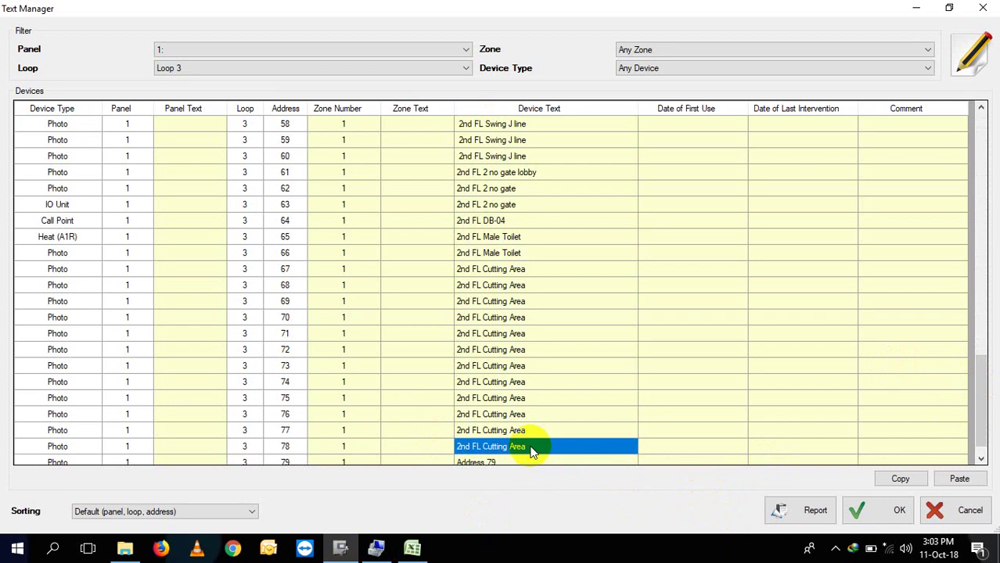
left_click(503, 463)
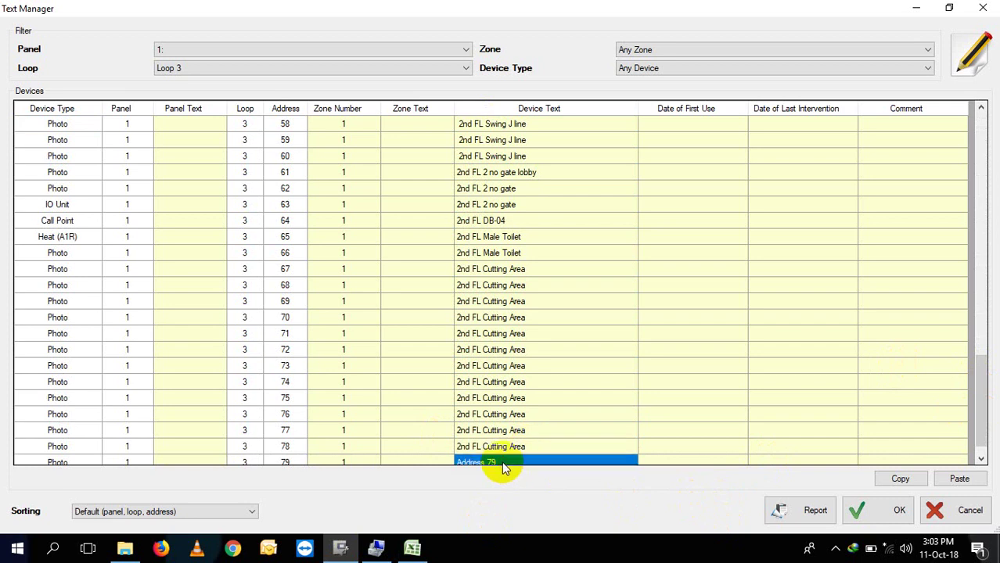
key("ctrl+v")
left_click_drag(501, 462, 839, 423)
left_click(839, 423)
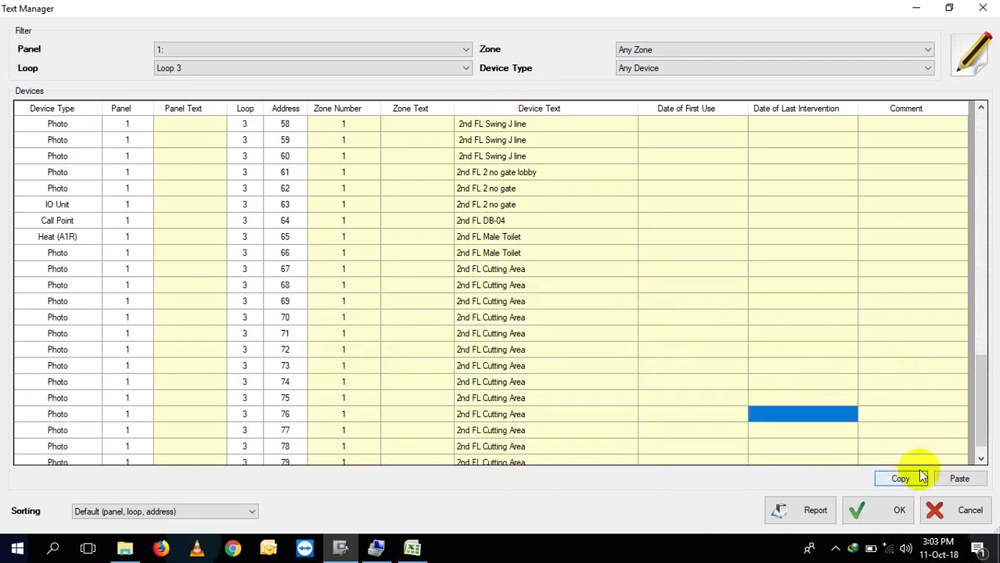
left_click(861, 511)
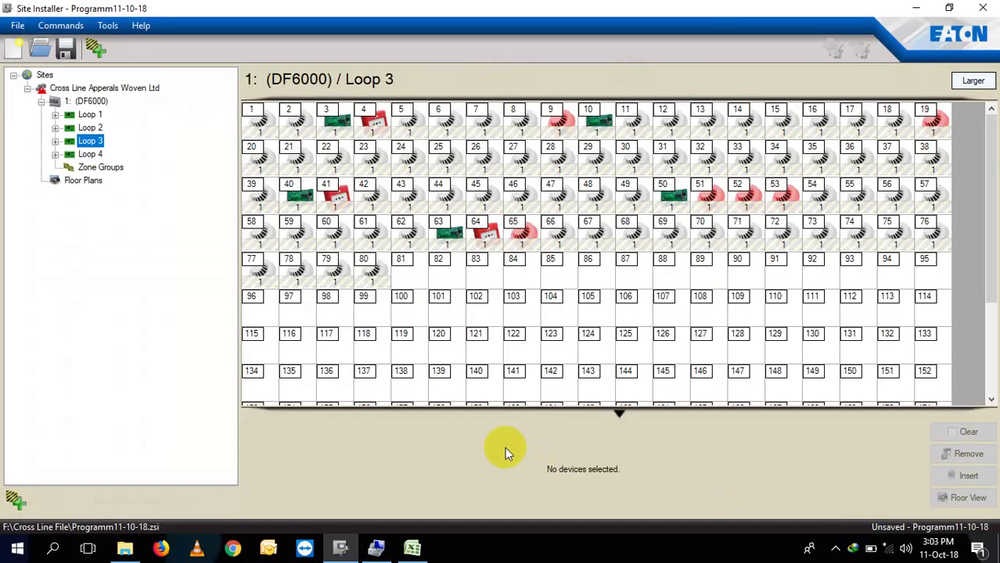
Open the Text Editor for Loop 4's device texts
right_click(81, 156)
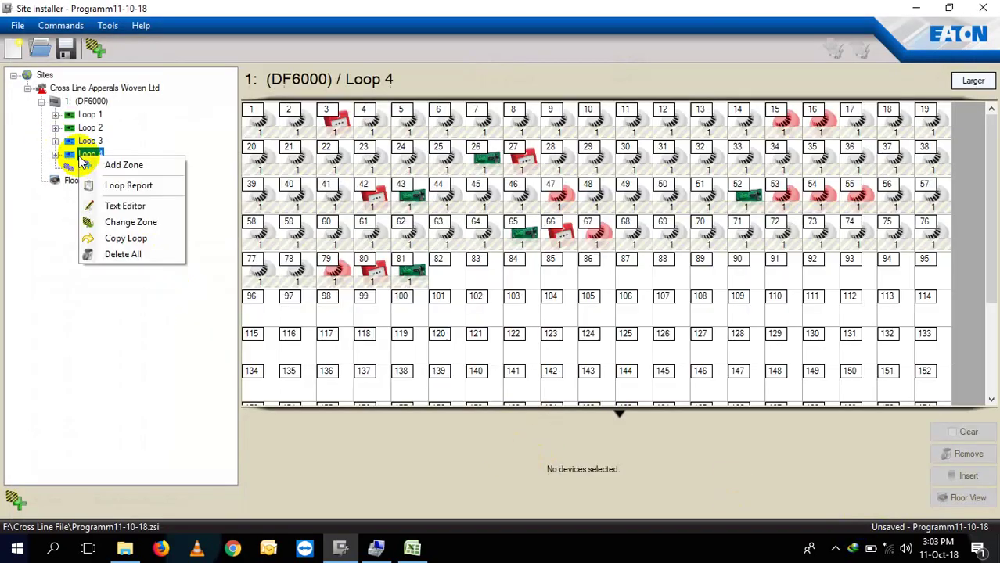
left_click(129, 204)
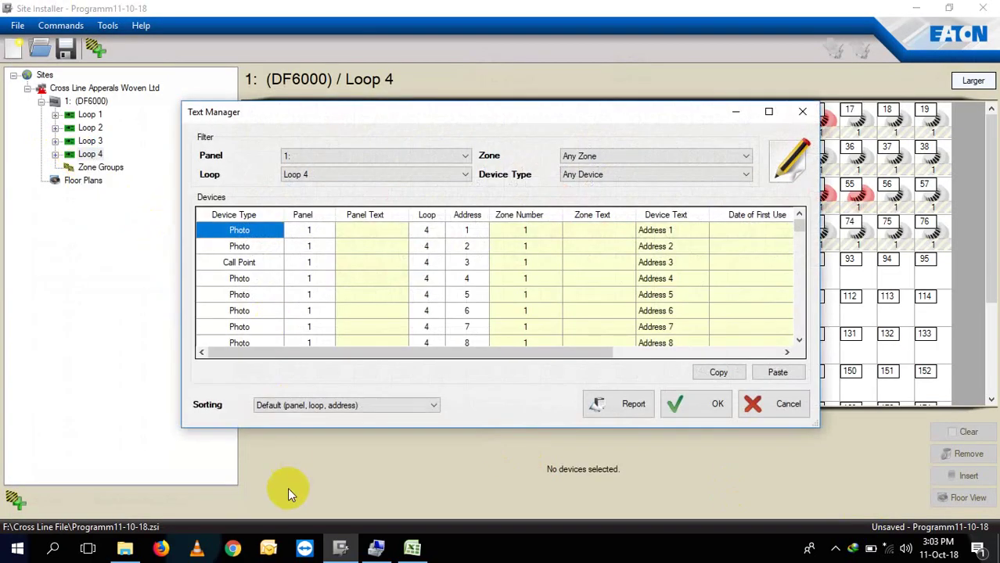
left_click(412, 548)
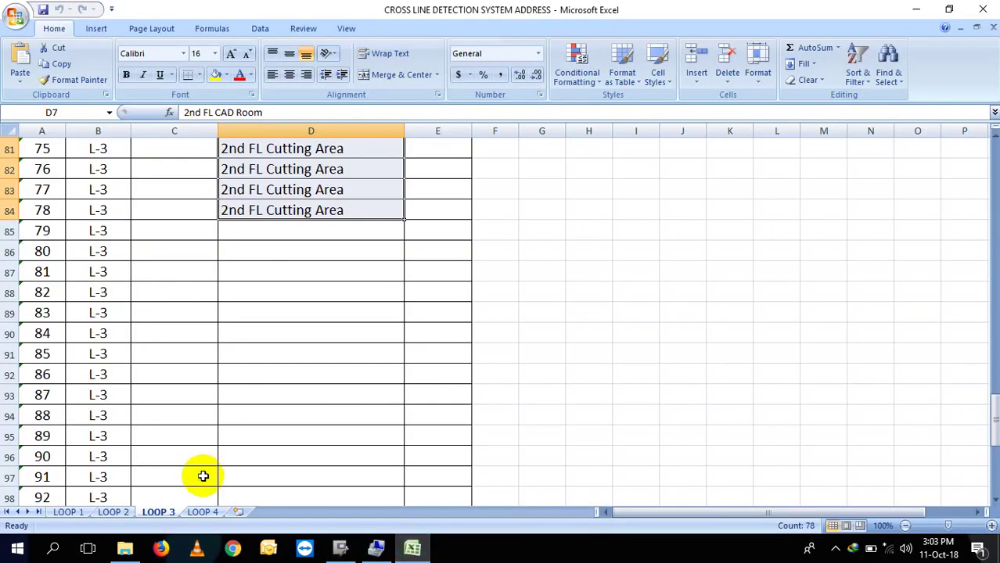
Copy the 83 LOOP 4 locations in D7:D89 (3rd FL Con: Room to 3rd FL Office Room)
left_click(202, 511)
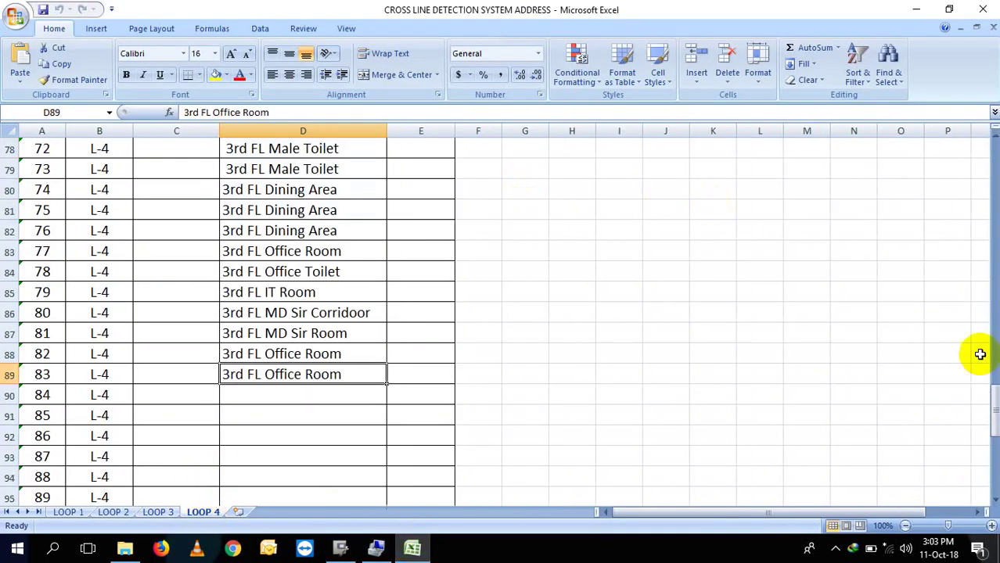
left_click_drag(992, 411, 524, 235)
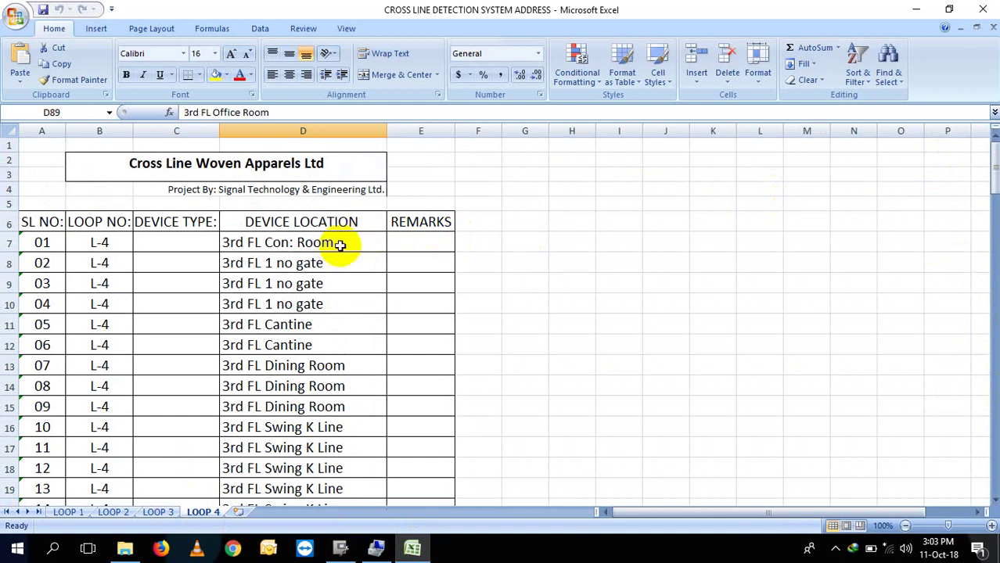
left_click_drag(344, 247, 272, 221)
key("ctrl+c")
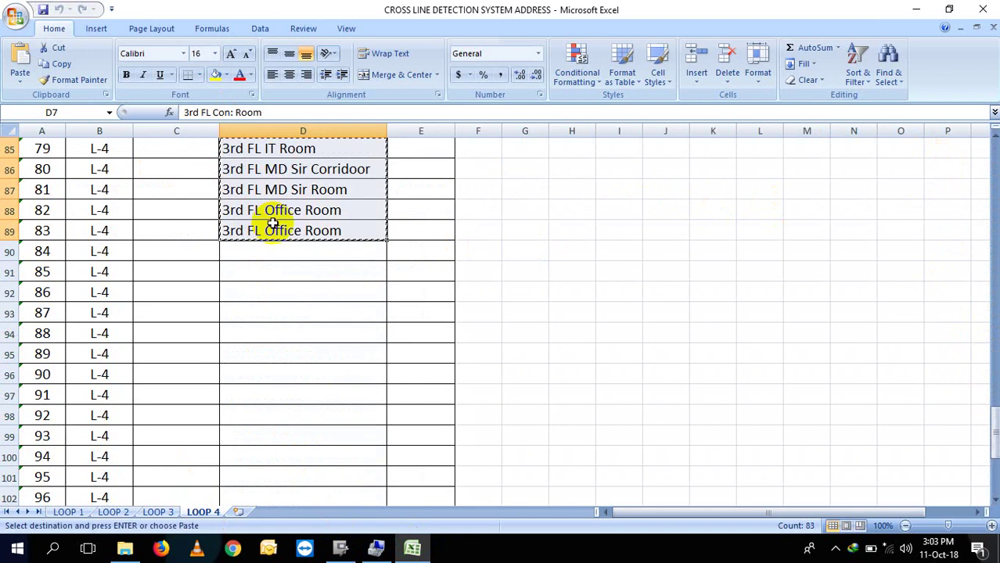
Paste the 3rd FL locations into Loop 4's device texts from address 1 in a maximized Text Manager
left_click(340, 549)
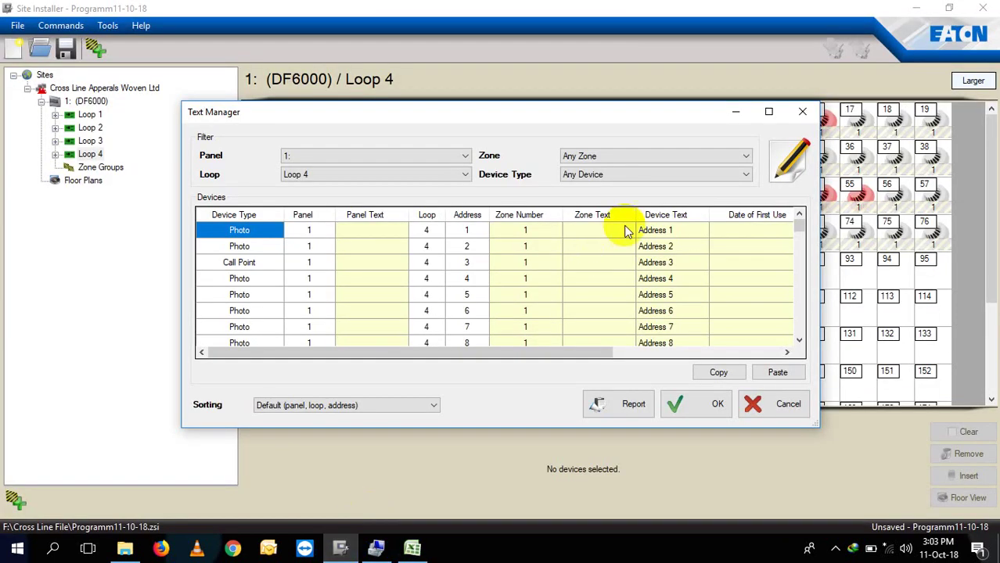
left_click(767, 114)
left_click_drag(526, 107, 640, 107)
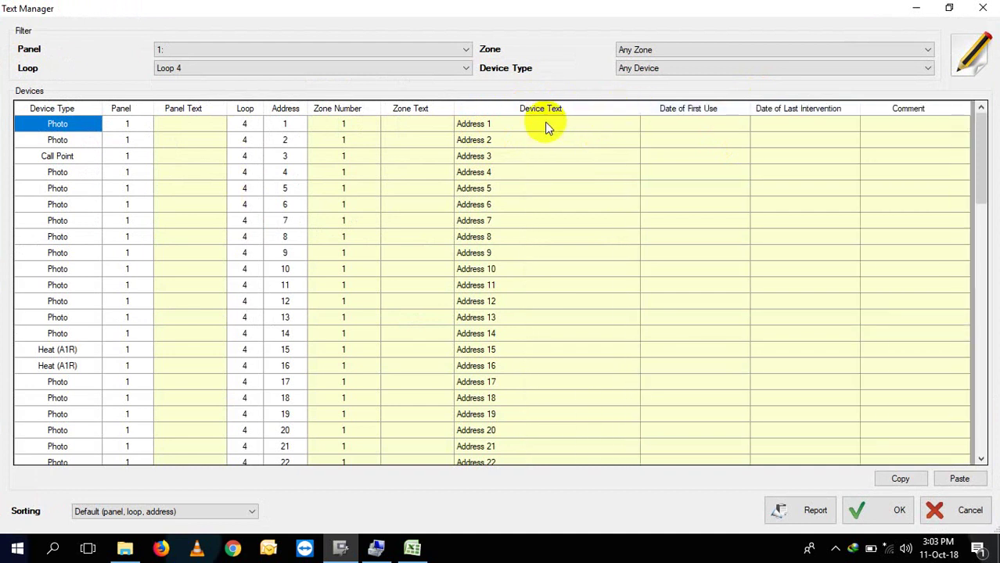
left_click_drag(548, 125, 561, 498)
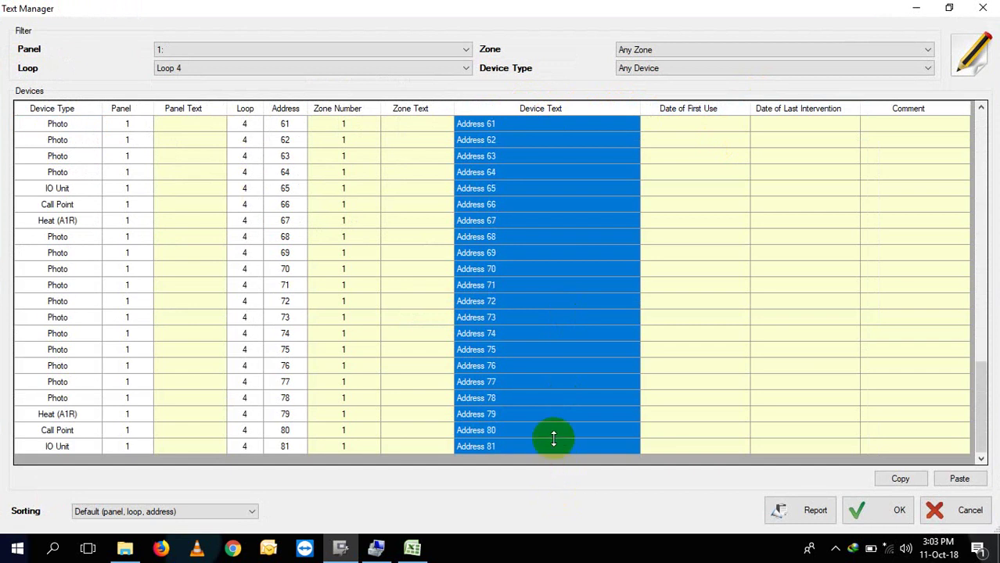
key("ctrl+v")
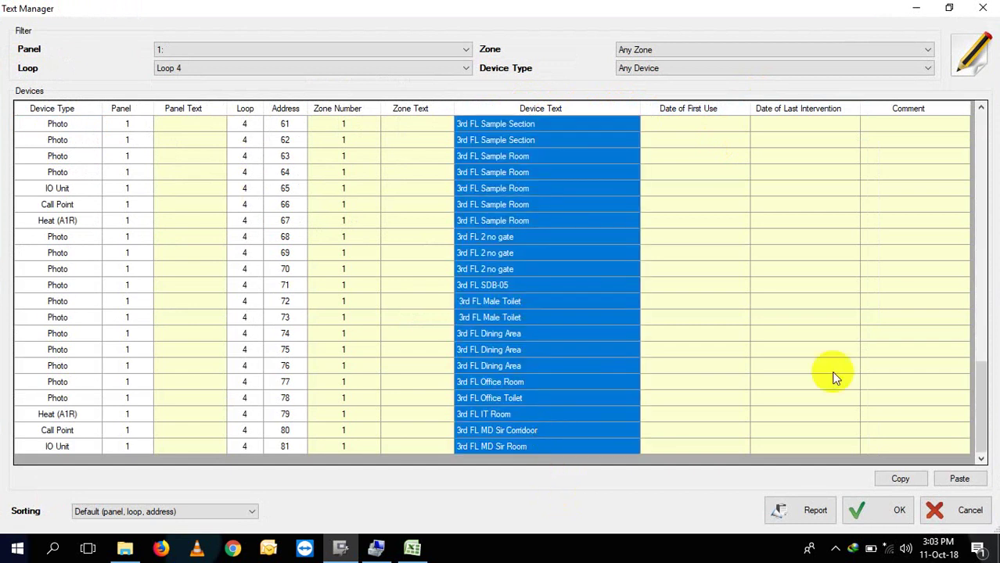
left_click(747, 349)
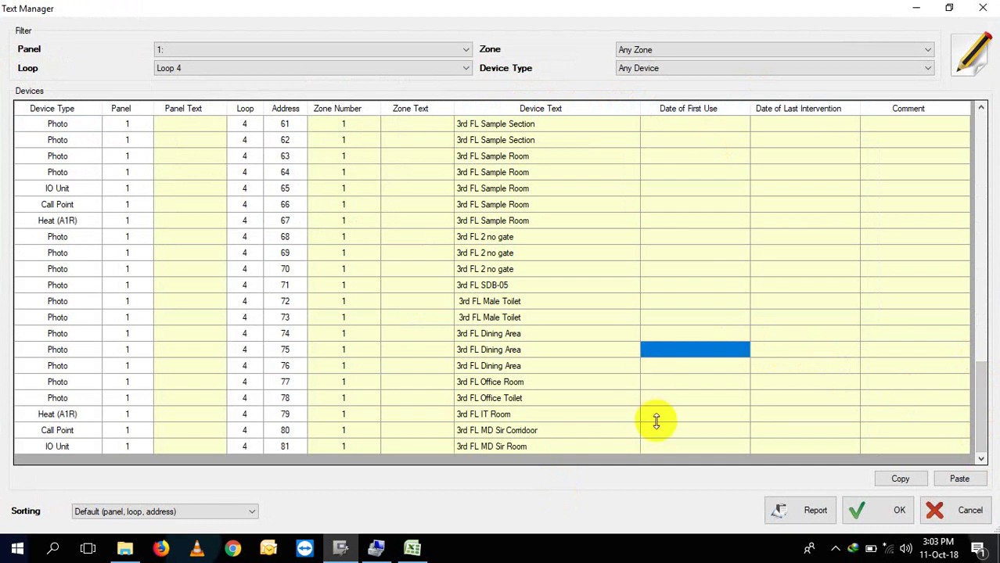
left_click(684, 287)
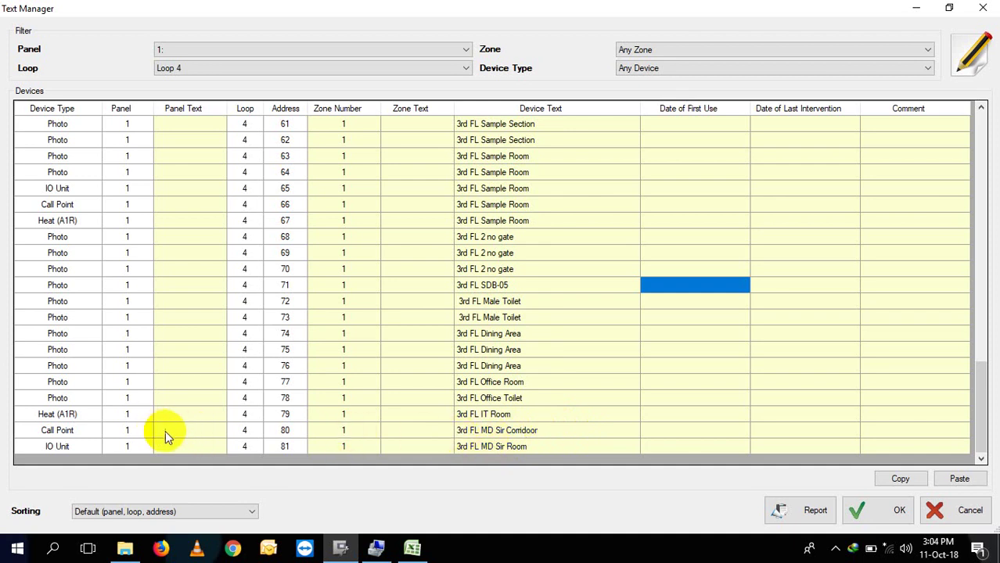
Edit the address 79 and 80 device texts, replacing the MD Sir wording with '1 no main gate'
left_click(509, 419)
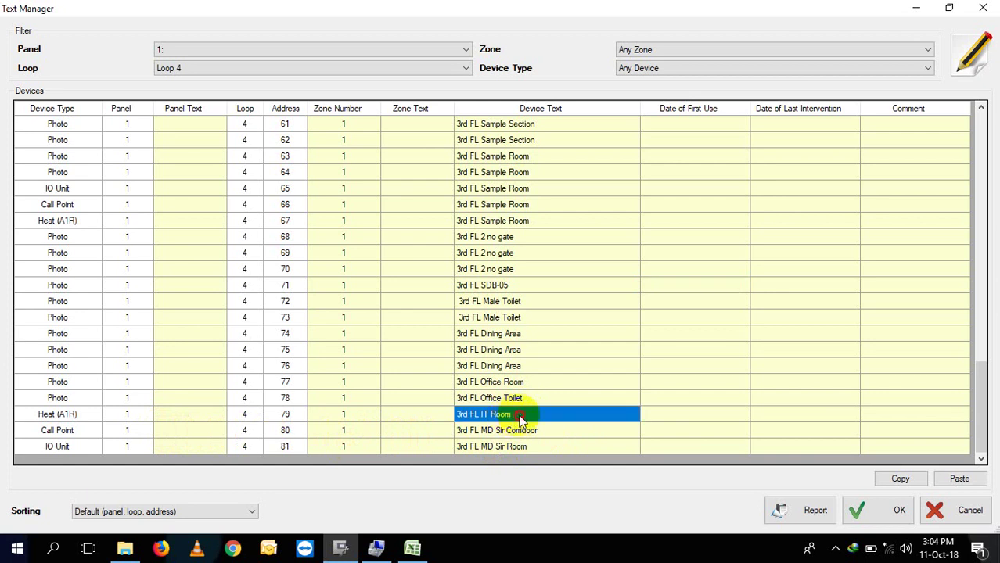
left_click(520, 417)
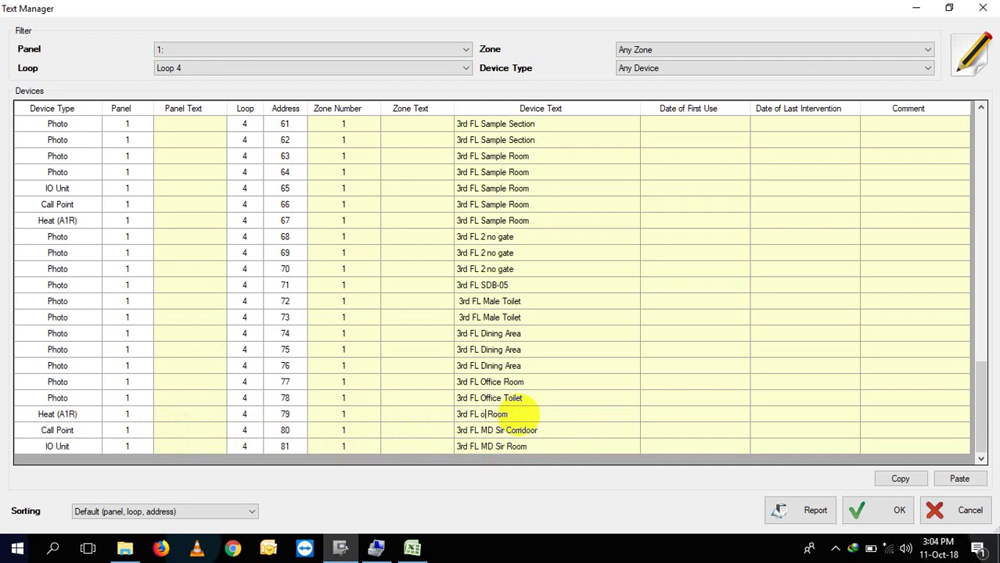
left_click(509, 430)
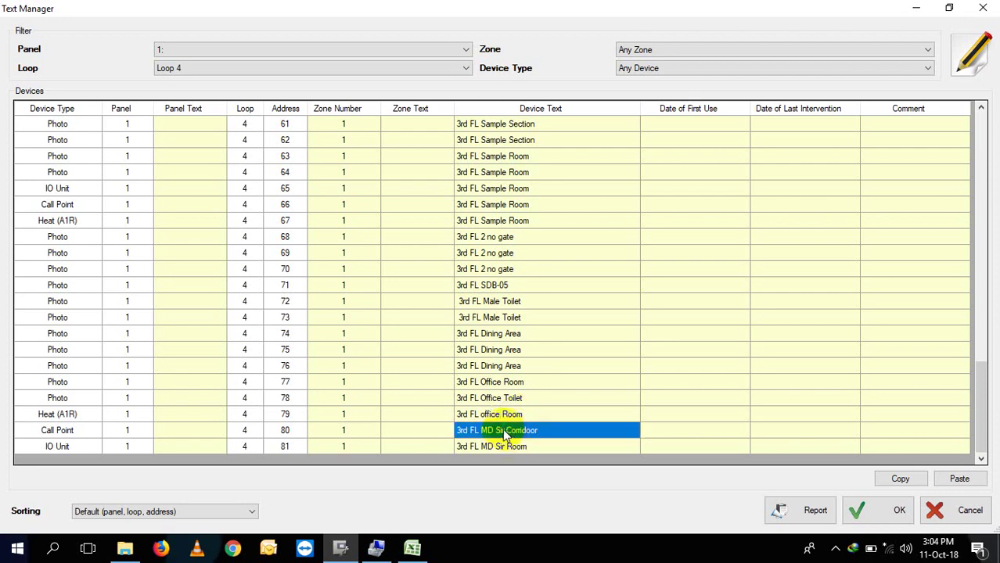
left_click_drag(545, 417, 548, 435)
left_click(549, 432)
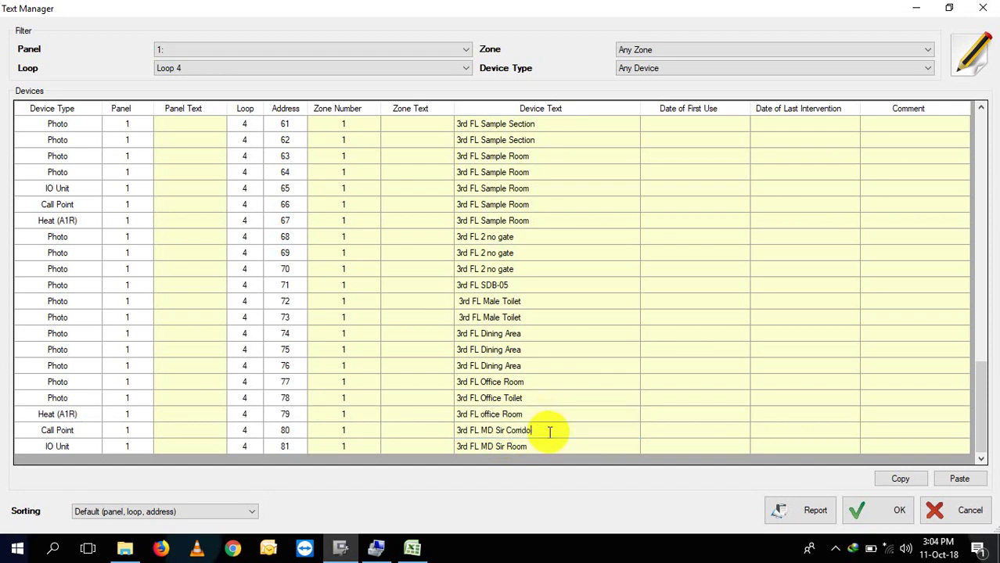
key("BackSpace")
key("BackSpace")
key("BackSpace")
key("BackSpace")
type("1 no main gate")
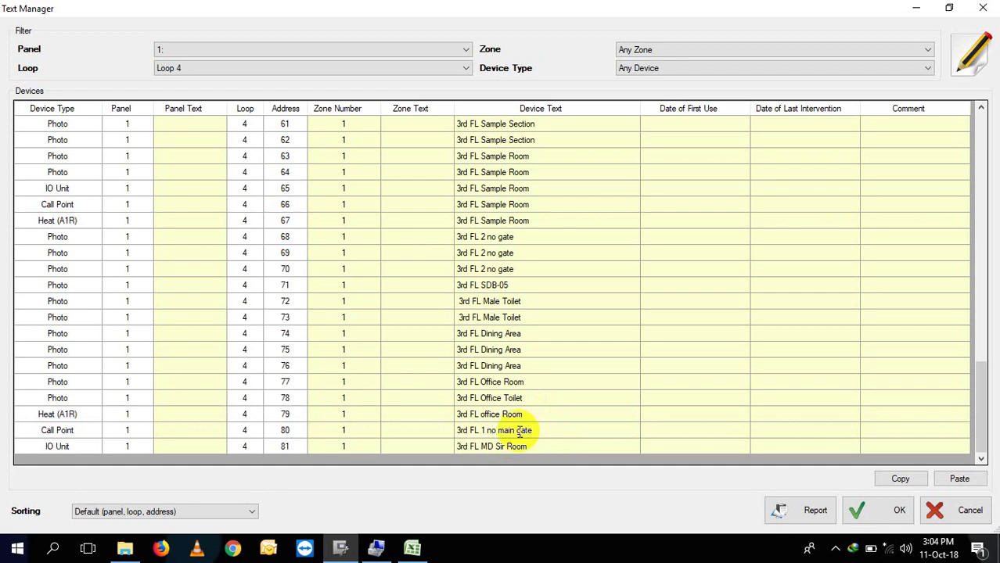
Make address 81 read '3rd FL 1 no main gate' and apply the Loop 4 device texts
left_click(537, 445)
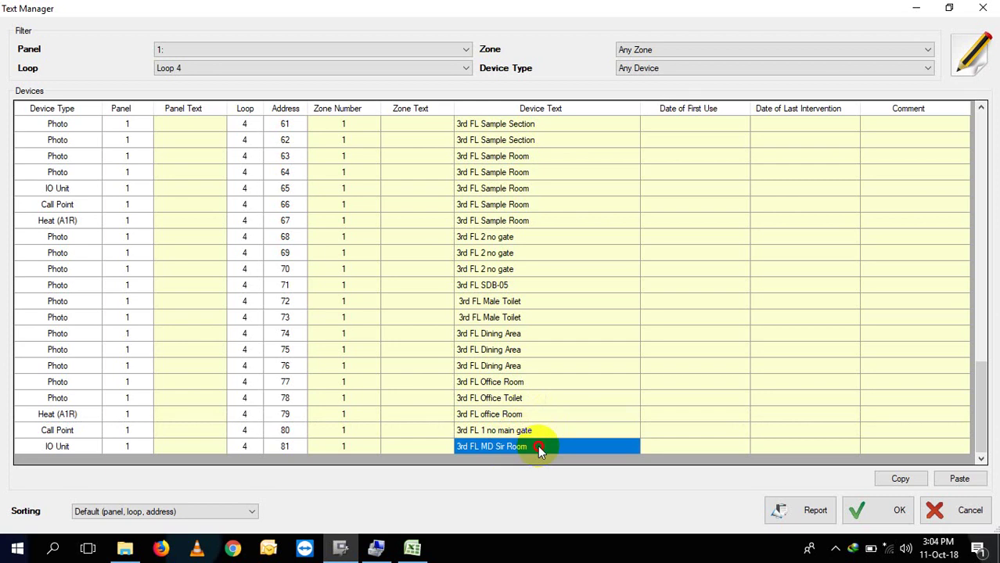
left_click(537, 445)
key("BackSpace")
key("BackSpace")
key("BackSpace")
key("BackSpace")
key("BackSpace")
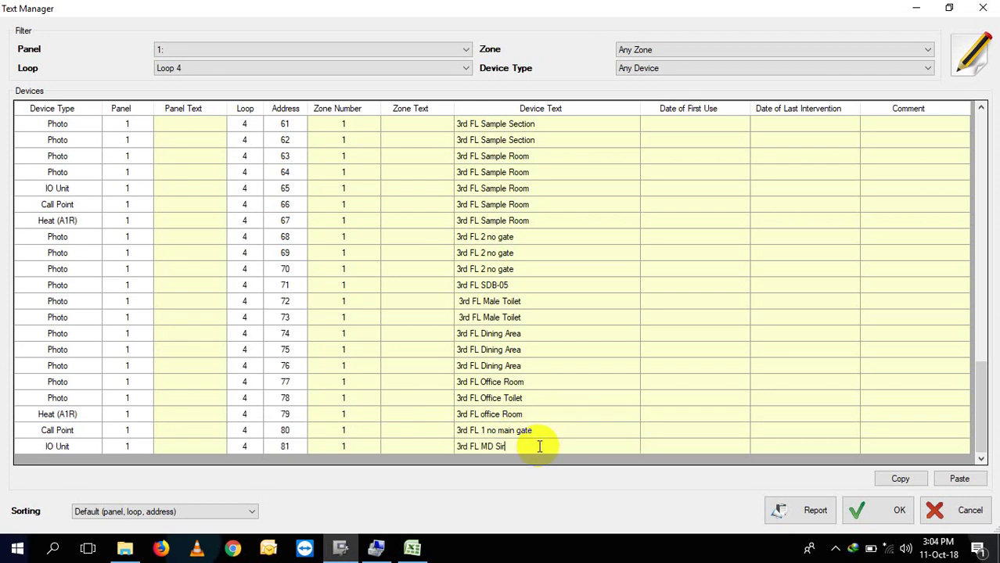
key("BackSpace")
key("BackSpace")
key("BackSpace")
key("BackSpace")
type("1 no main gatew")
key("BackSpace")
left_click(866, 513)
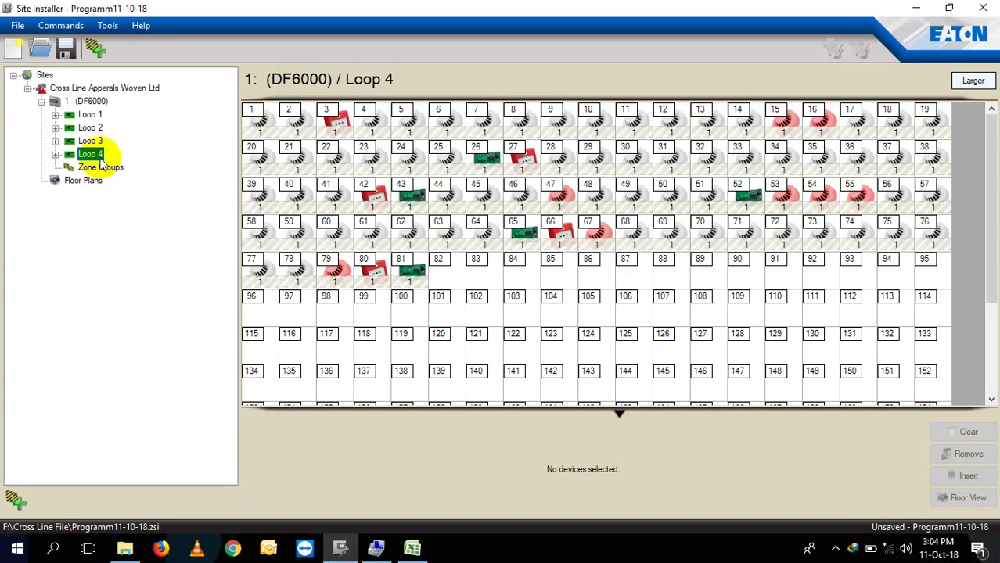
Save the site programme and show the Panel Details page for 1: (DF6000)
left_click(102, 169)
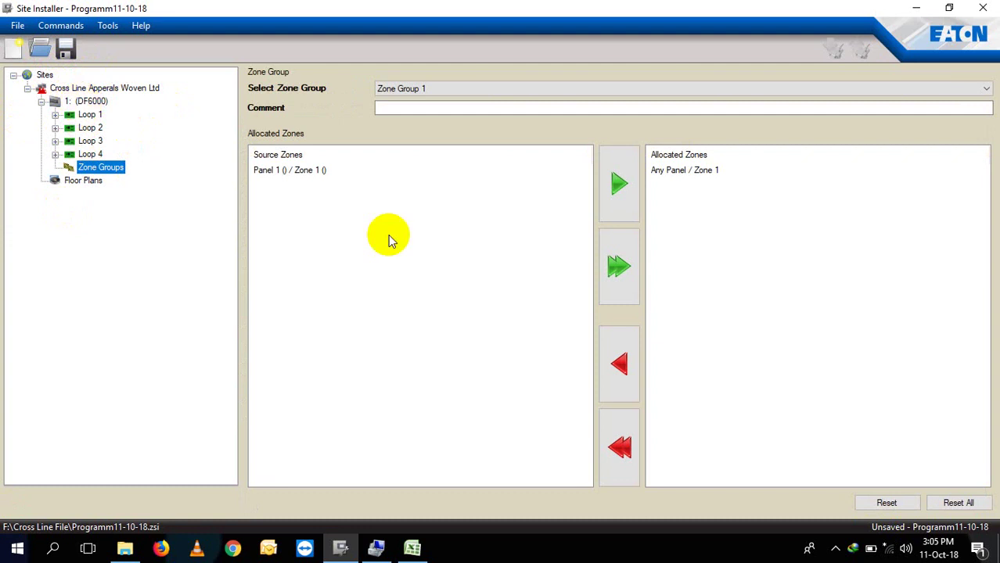
left_click(65, 51)
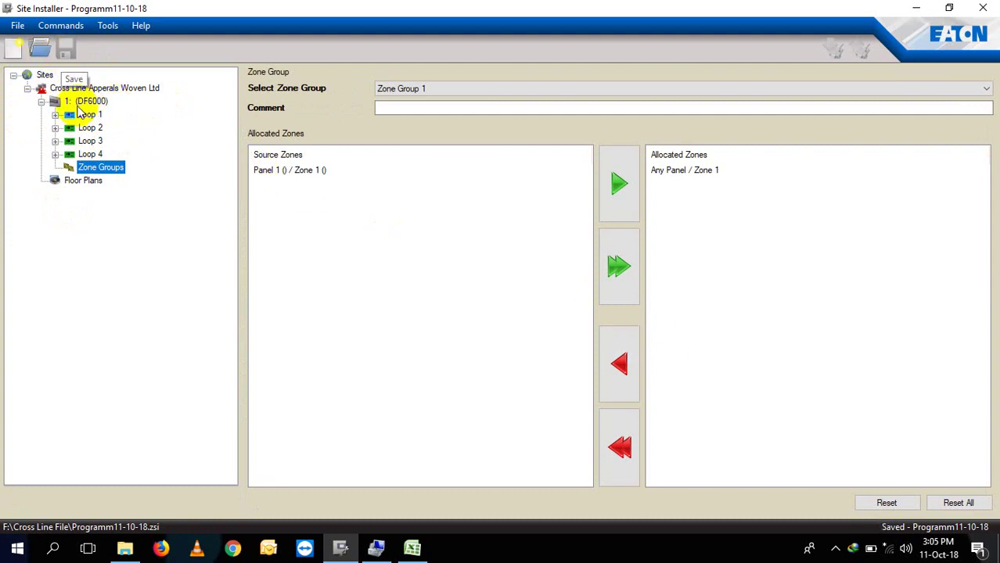
left_click(86, 115)
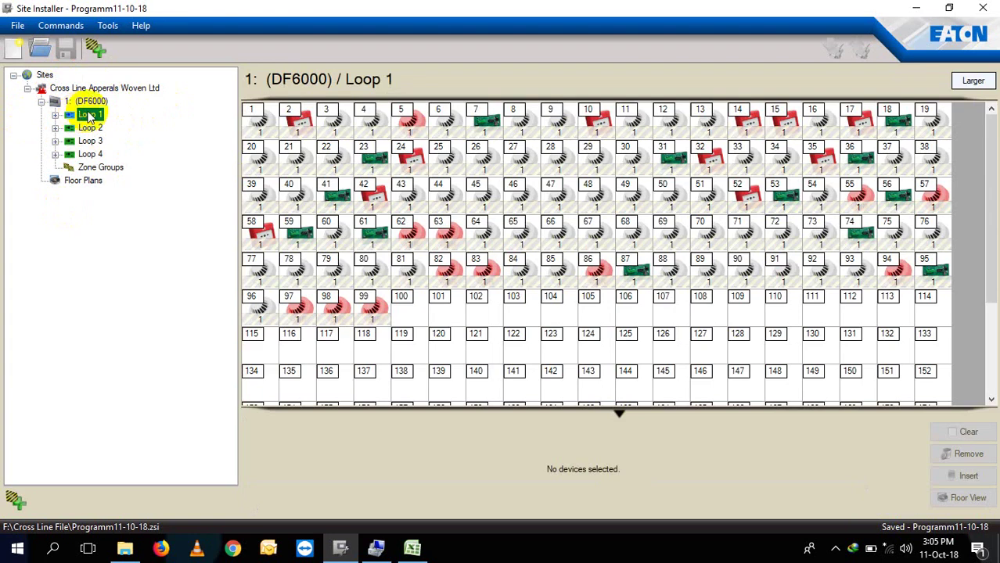
left_click(94, 102)
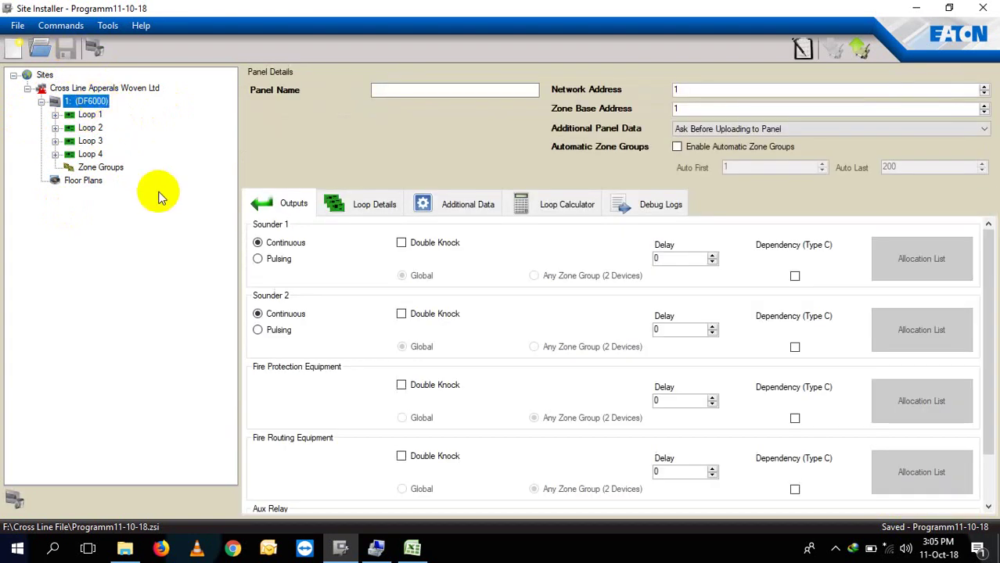
left_click(372, 212)
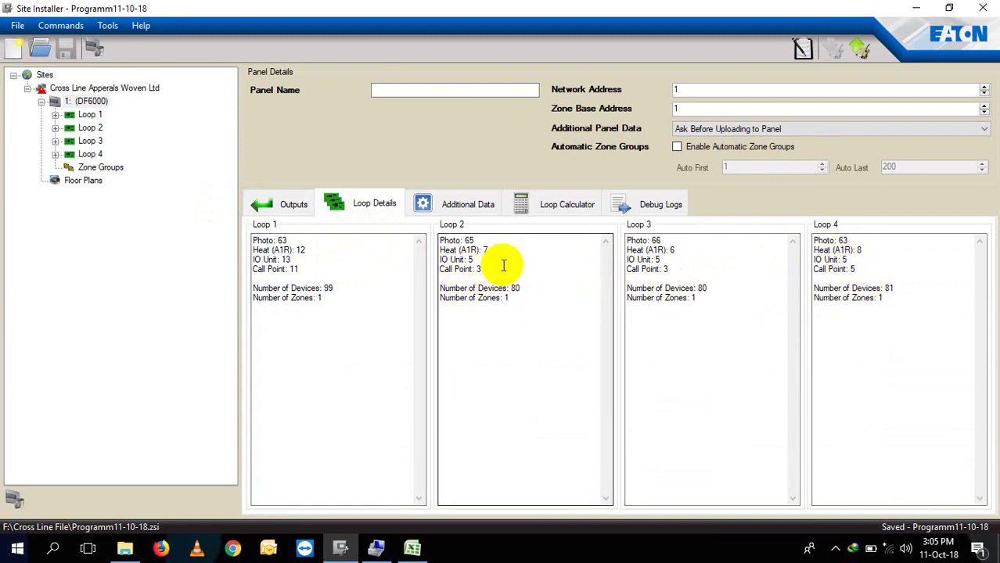
left_click(445, 213)
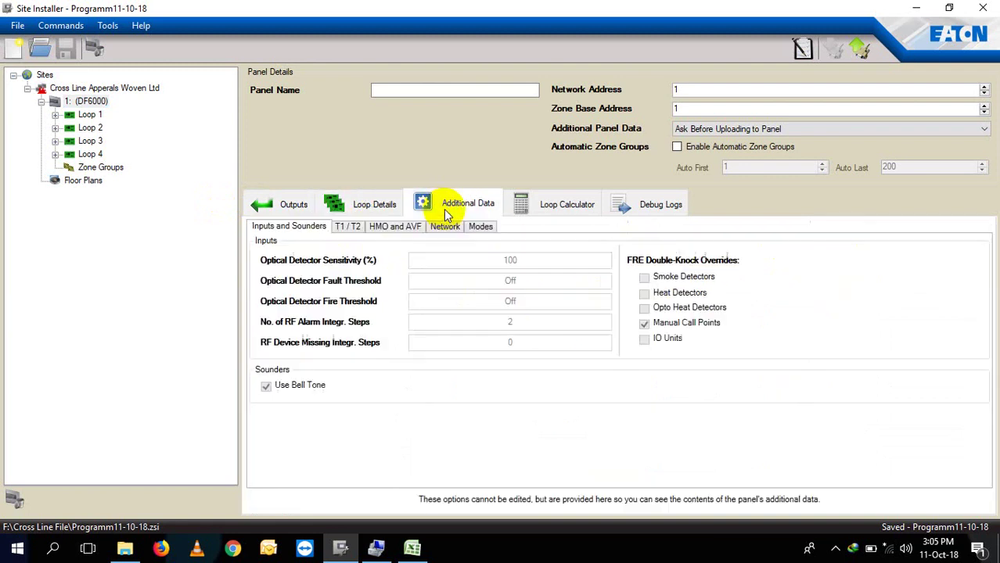
left_click(536, 201)
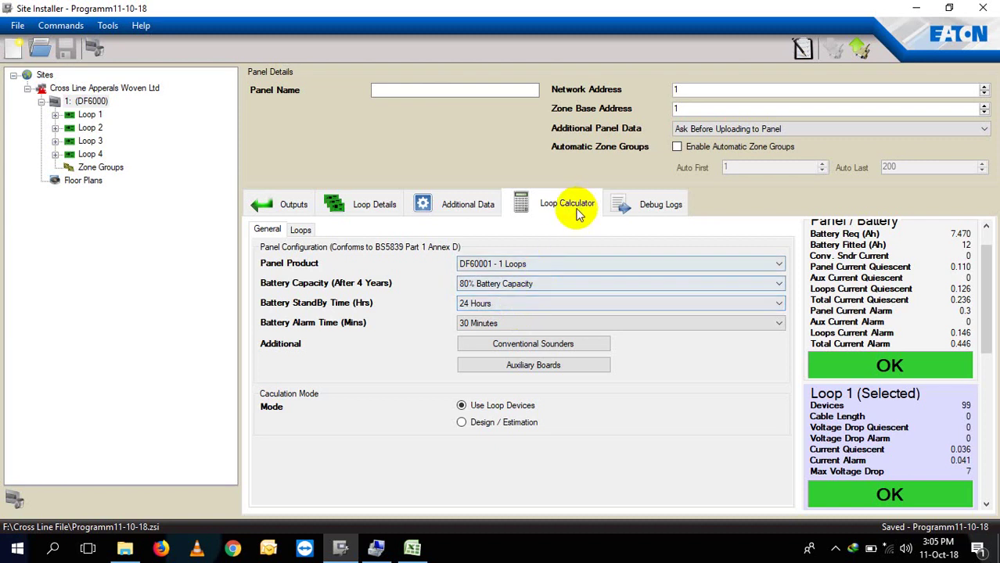
left_click(622, 205)
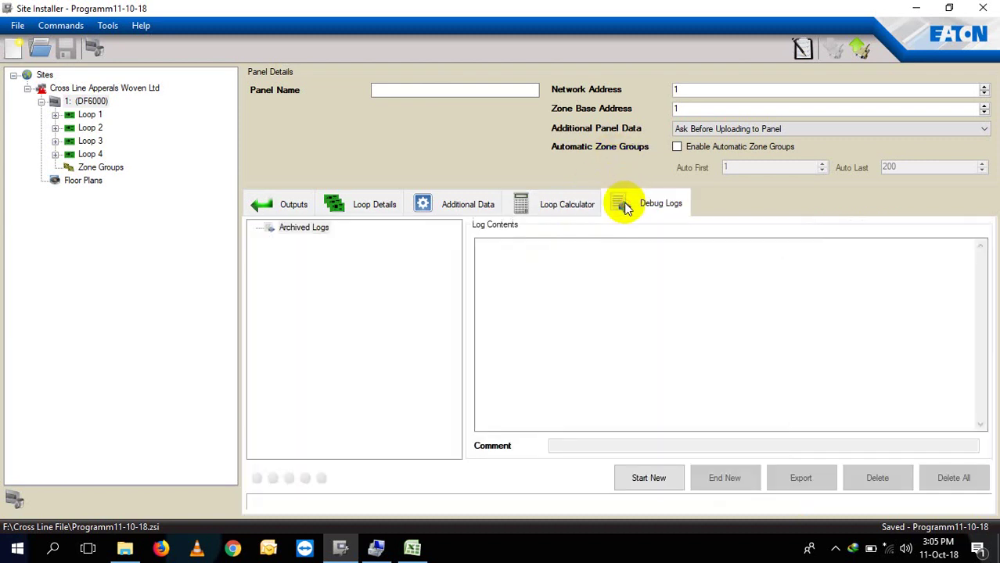
left_click(296, 205)
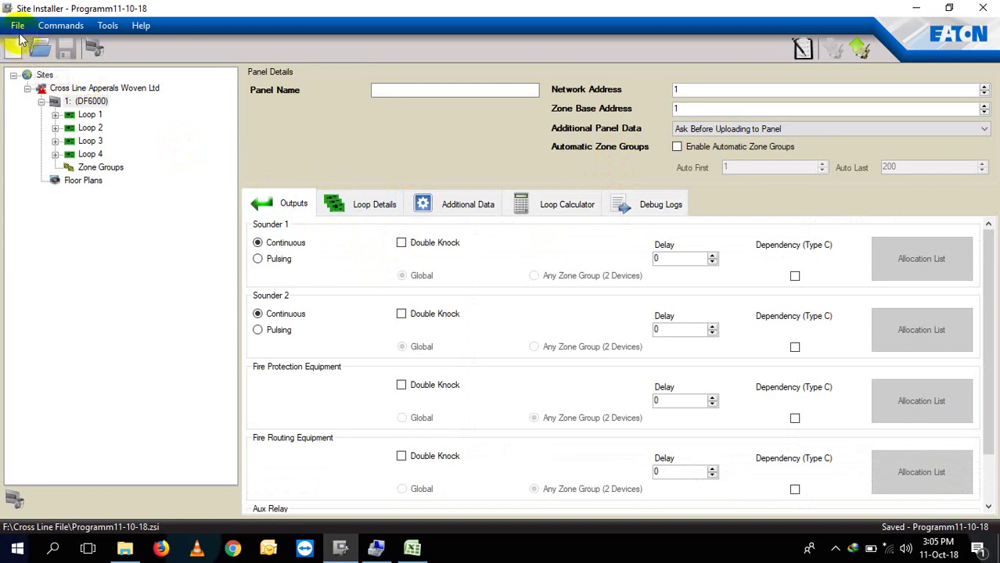
Enter 'Croos Line Apperals' in panel 1's Panel Name field and save the programme
left_click(49, 25)
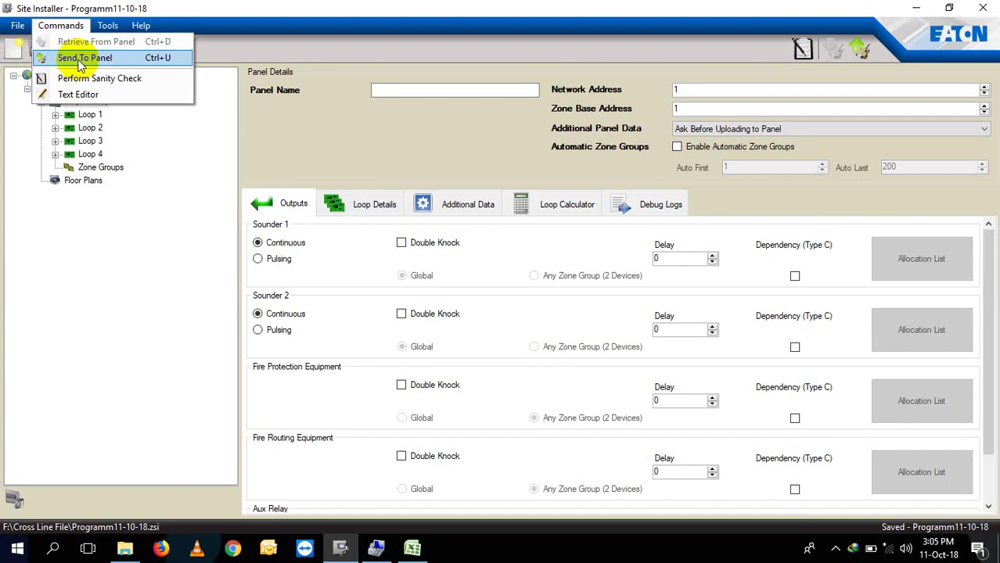
left_click(140, 226)
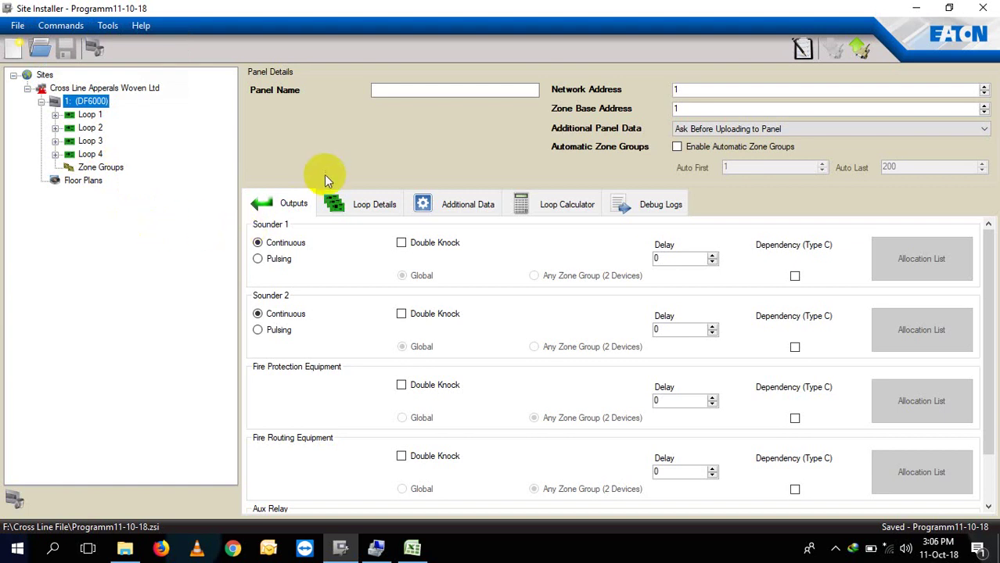
left_click(379, 90)
left_click(378, 90)
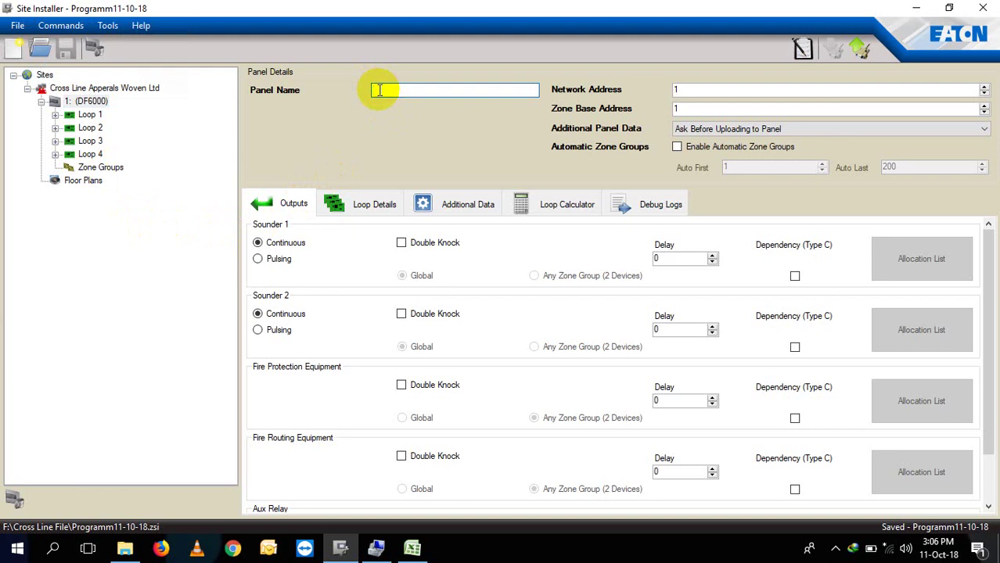
type("Croo")
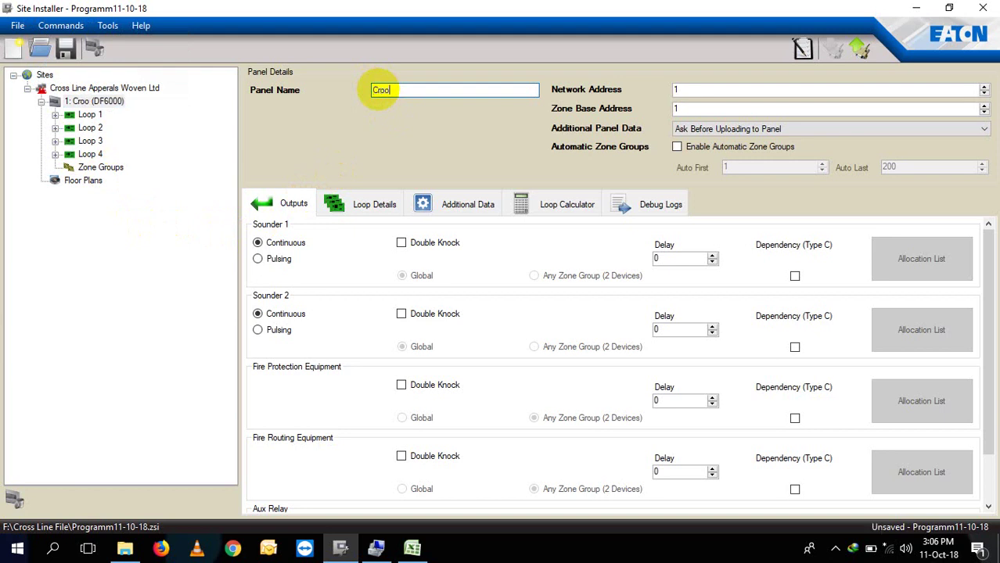
type("s Line ")
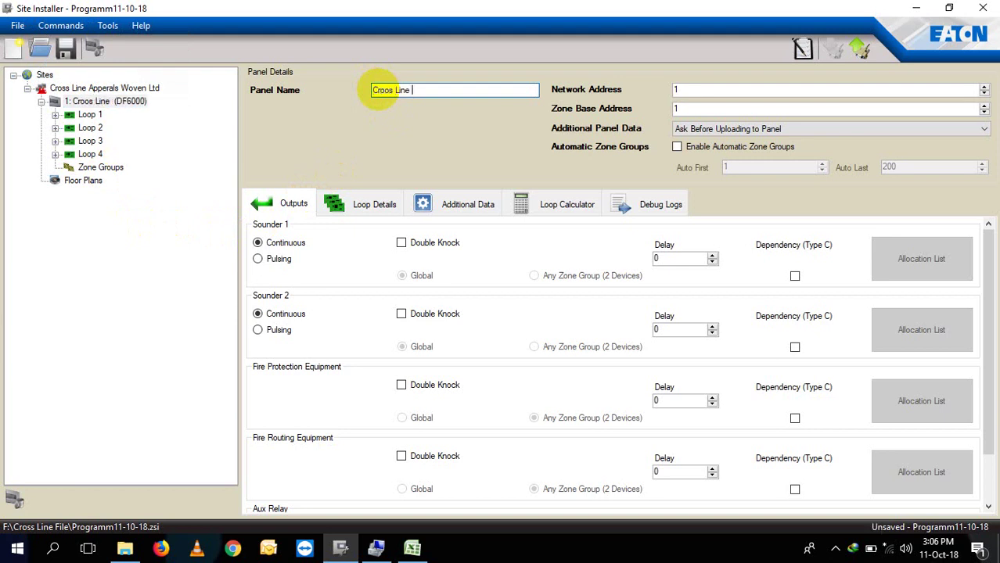
type("App")
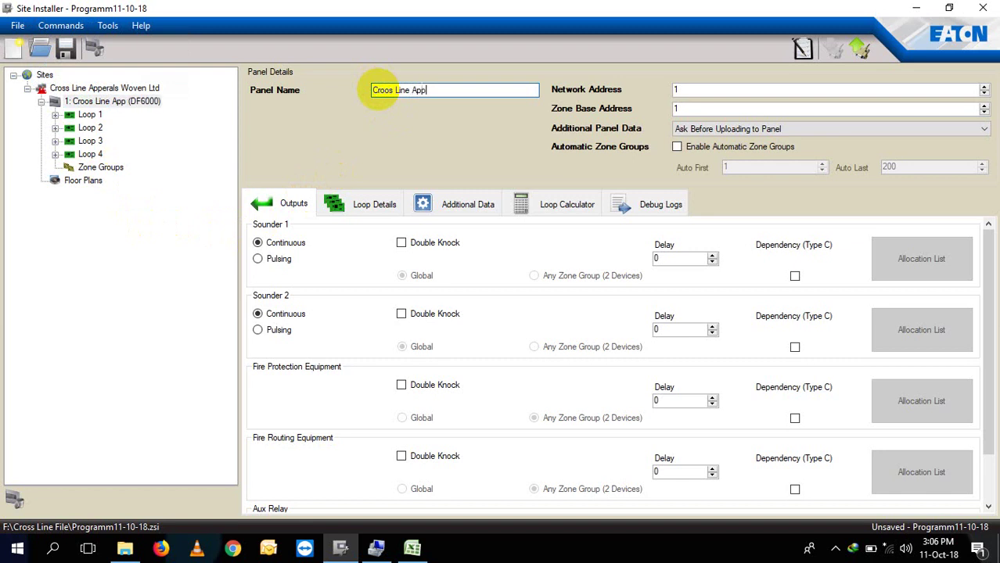
type("erals")
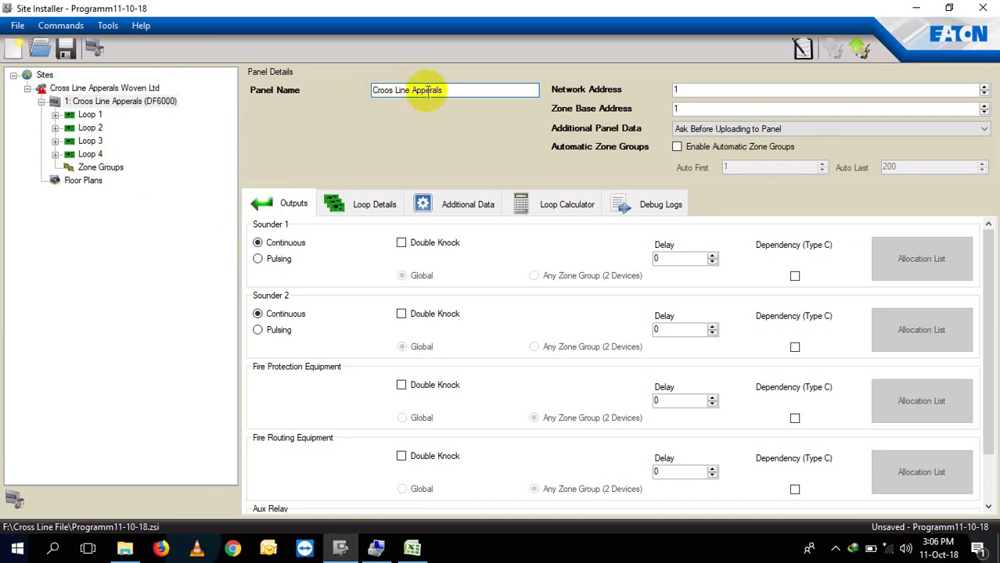
left_click(72, 55)
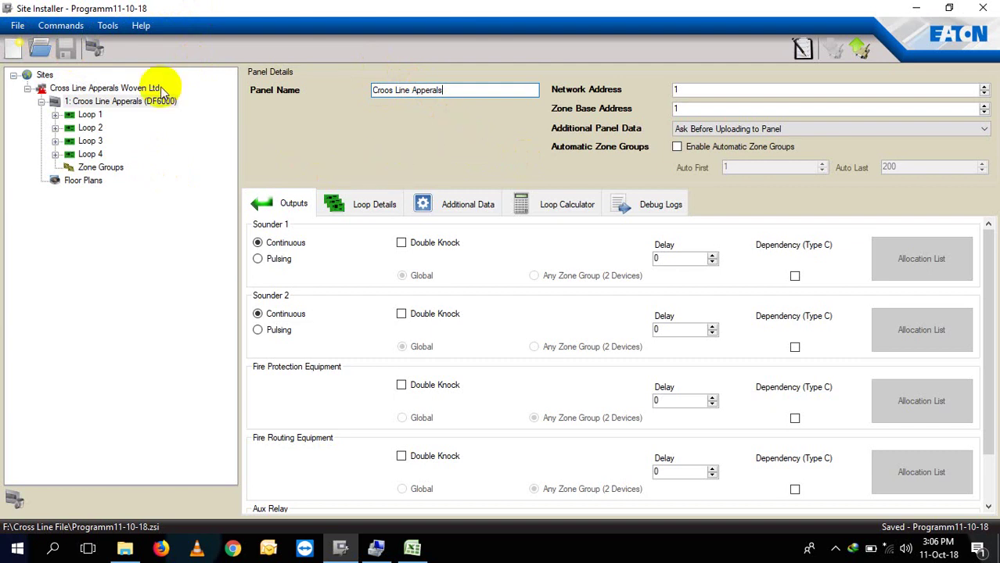
Send the programme with its additional data to the panel, then dismiss the COM4 port-in-use failure
left_click(18, 26)
left_click(17, 25)
left_click(60, 25)
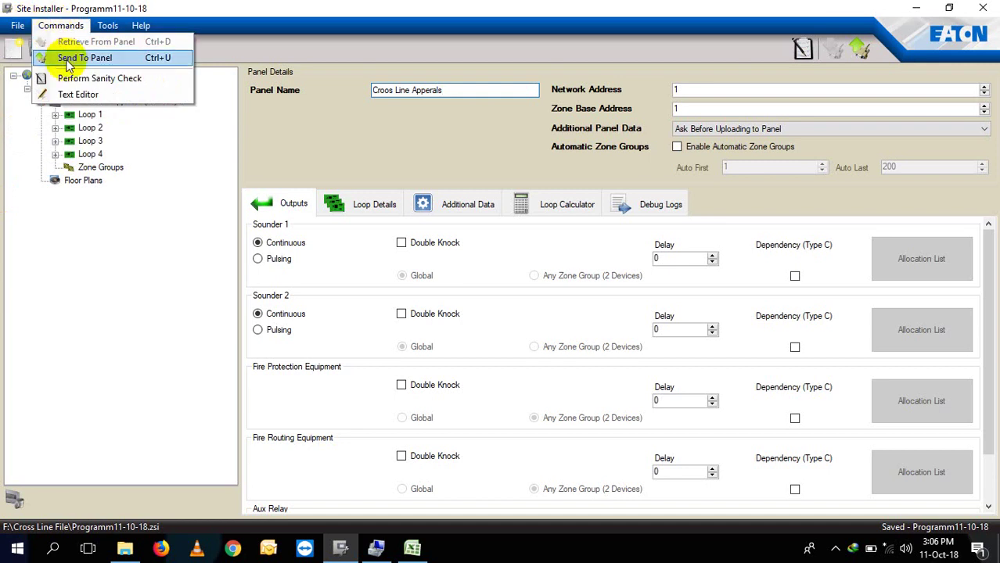
left_click(68, 60)
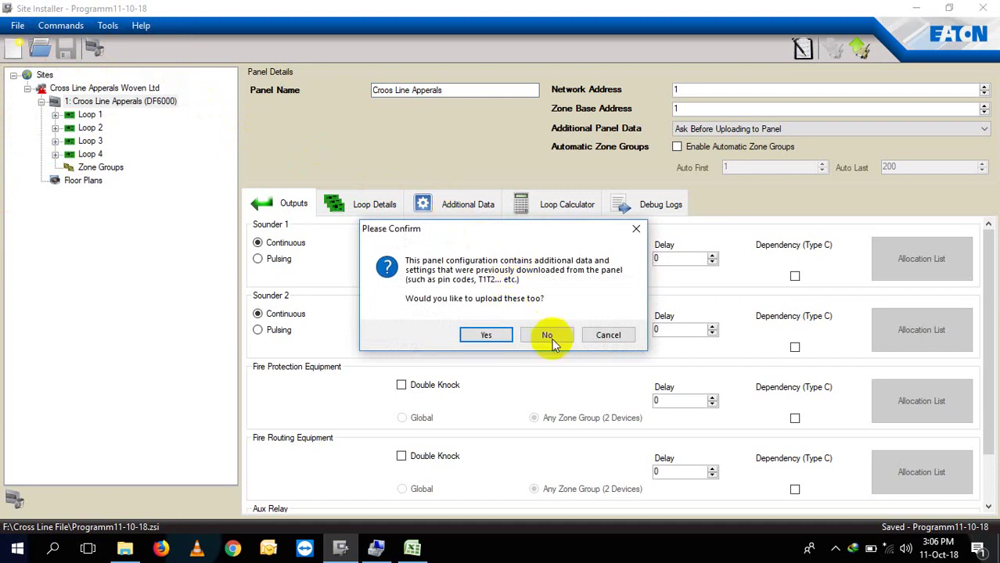
left_click(500, 336)
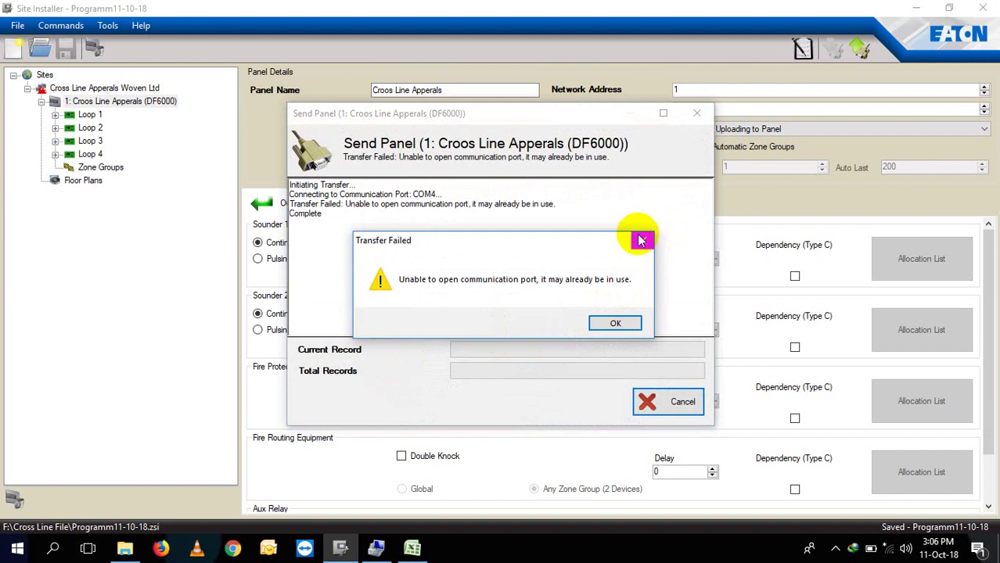
key("Return")
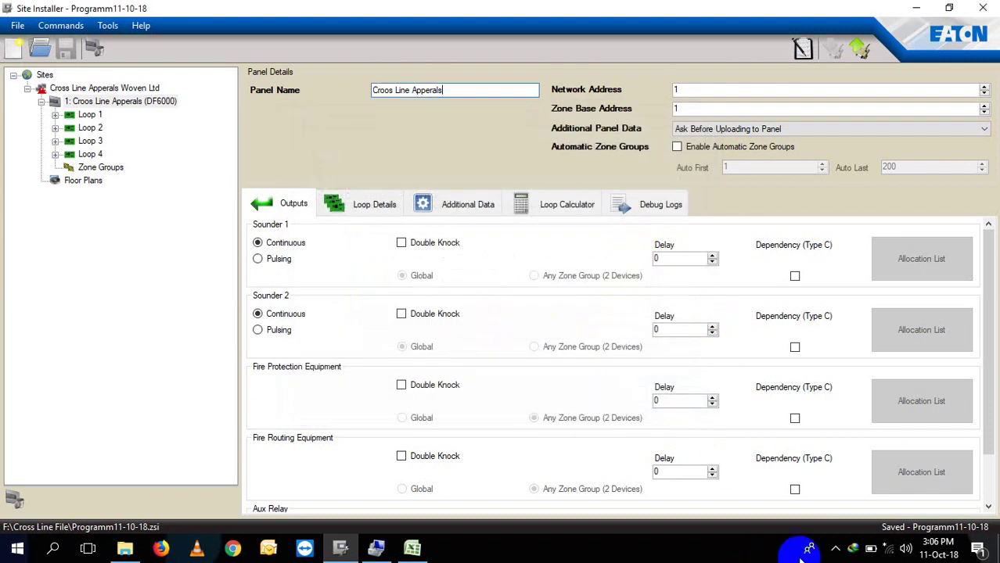